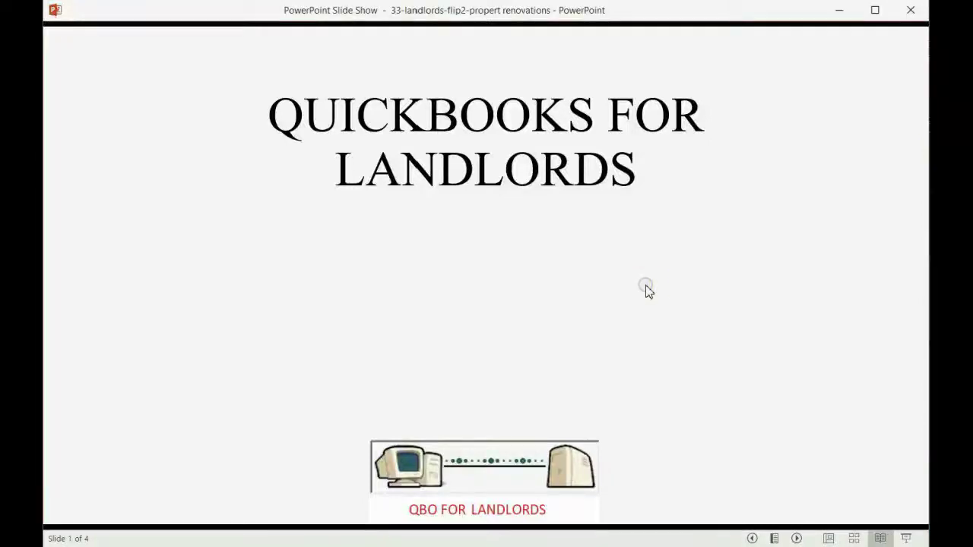
click(646, 289)
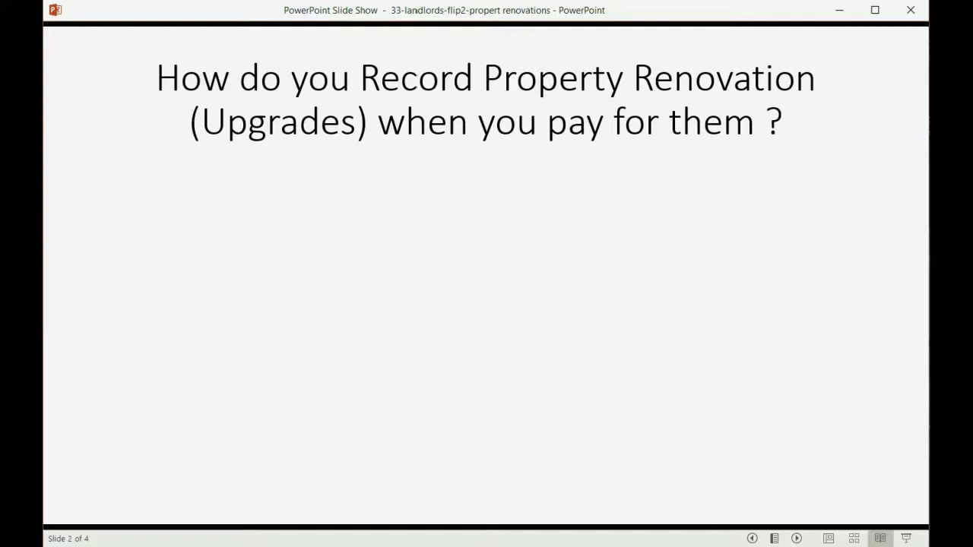
- Reveal slide 2's four bullets: one FIXED ASSET account, no sub accounts, total value added, market value
key(Right)
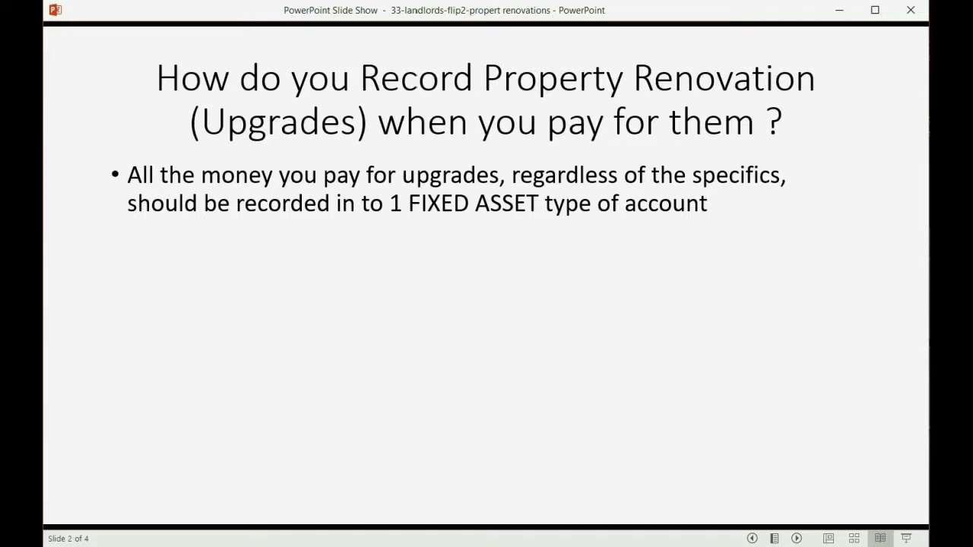
key(Right)
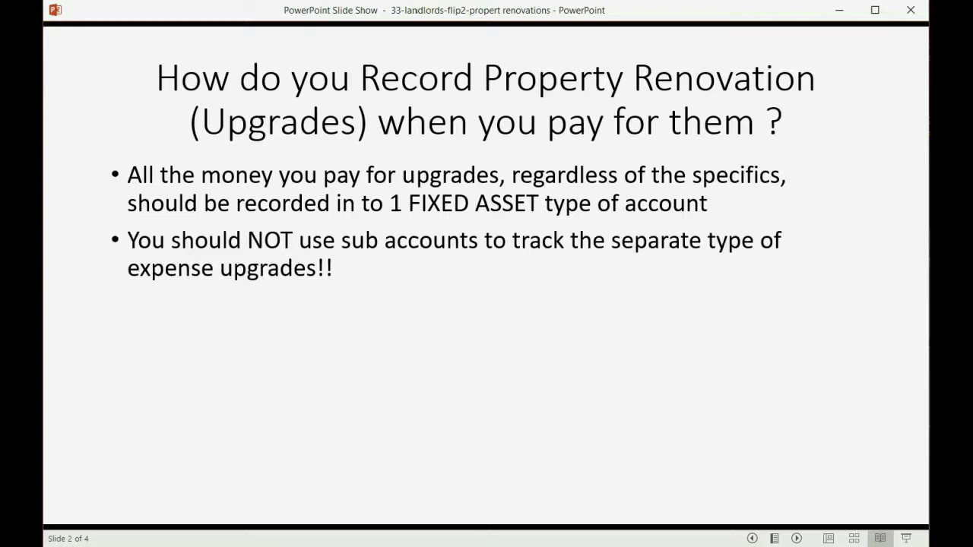
key(Right)
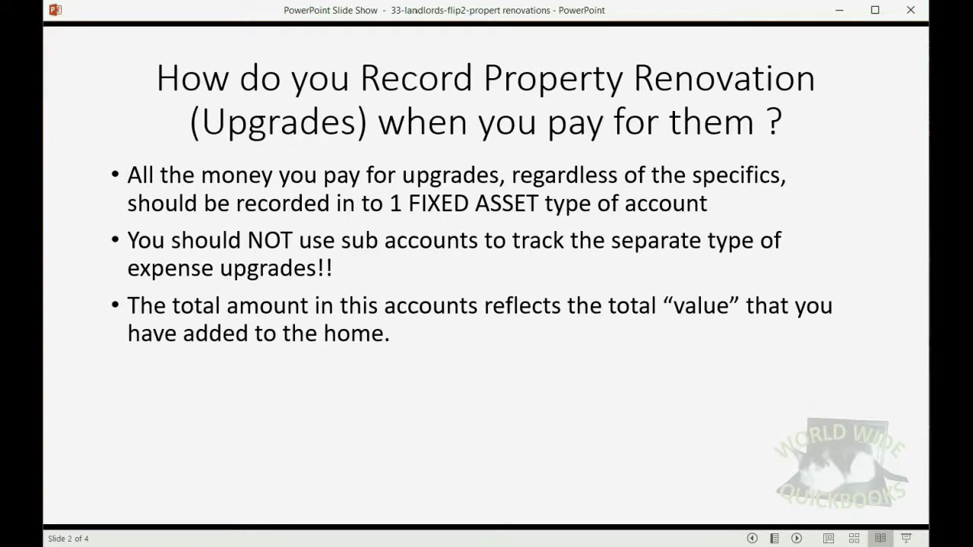
key(Right)
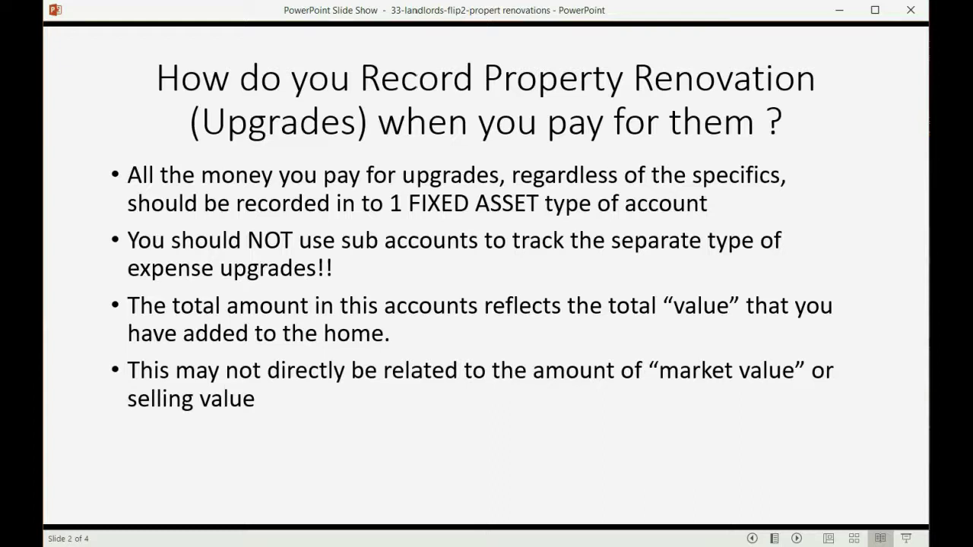
- Advance to slide 3 and reveal the Livingston st. Upgrades-Renovations lines
key(Right)
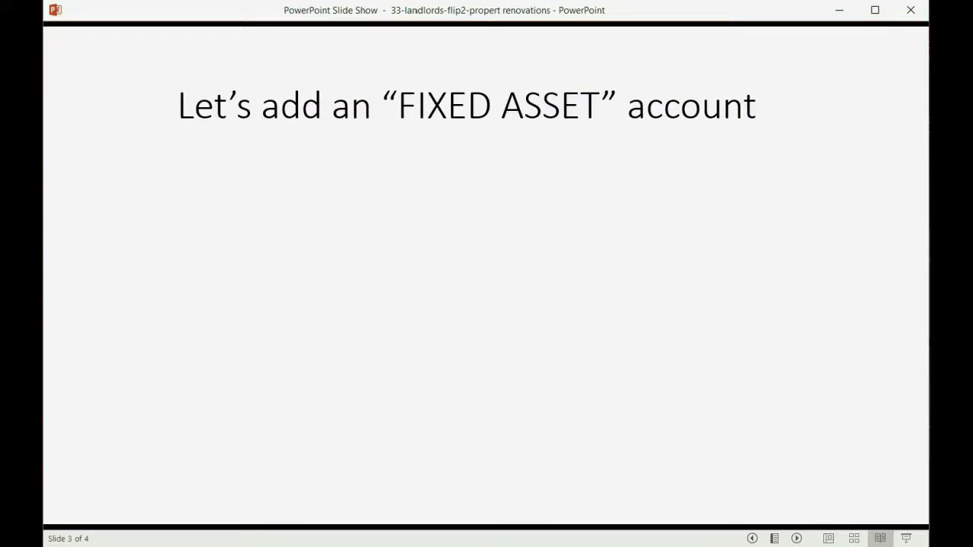
key(Right)
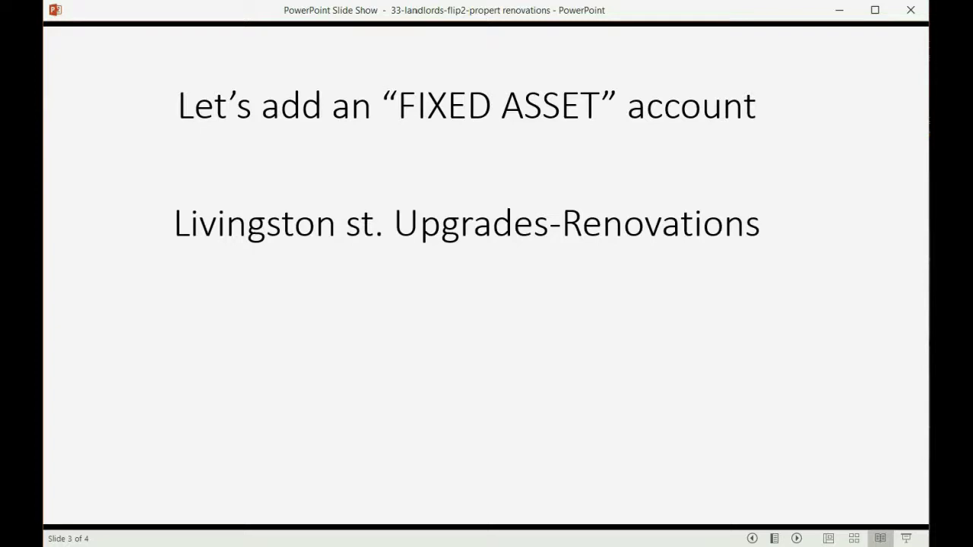
key(Right)
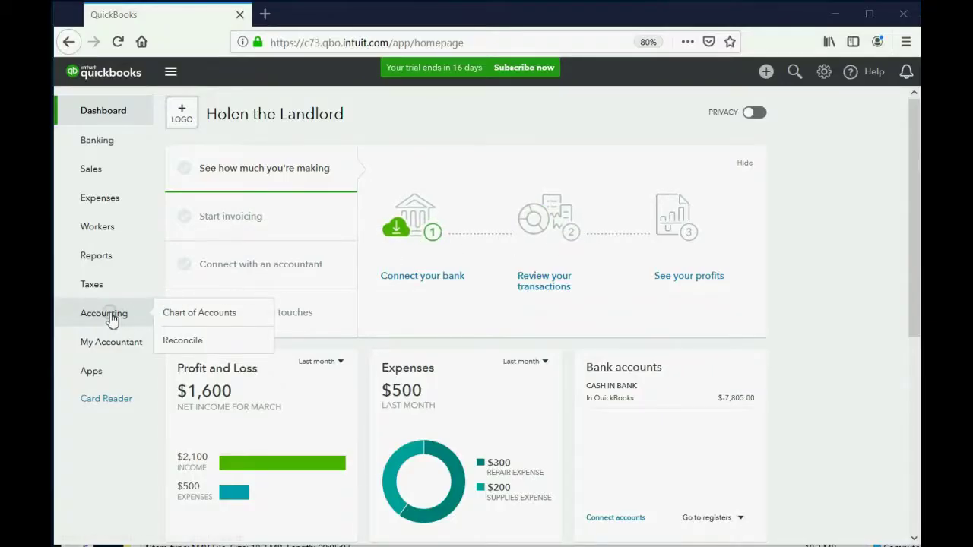
- Create Fixed Assets account '1110 LIVINGSTON - RENOVATIONS' with detail type Leasehold Improvements and save it
click(111, 321)
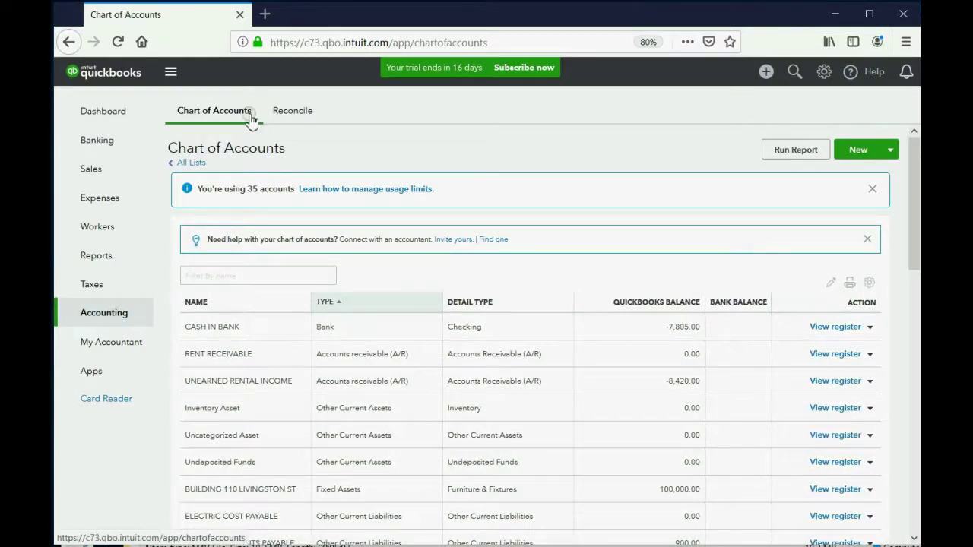
click(857, 149)
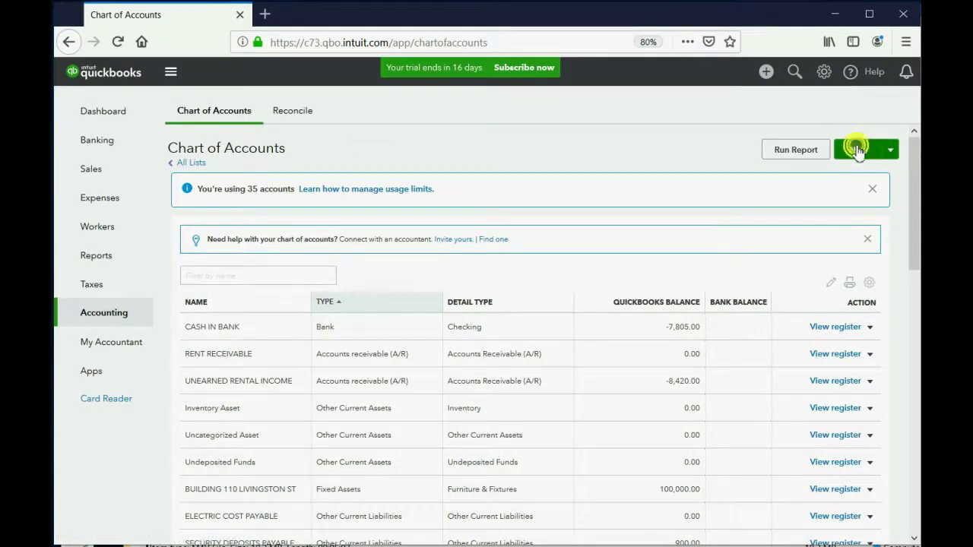
click(443, 169)
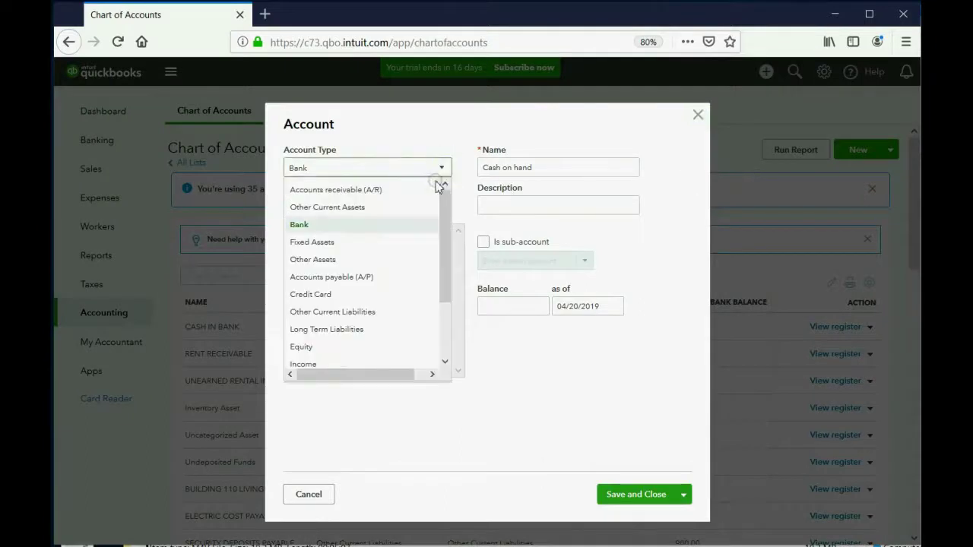
click(402, 243)
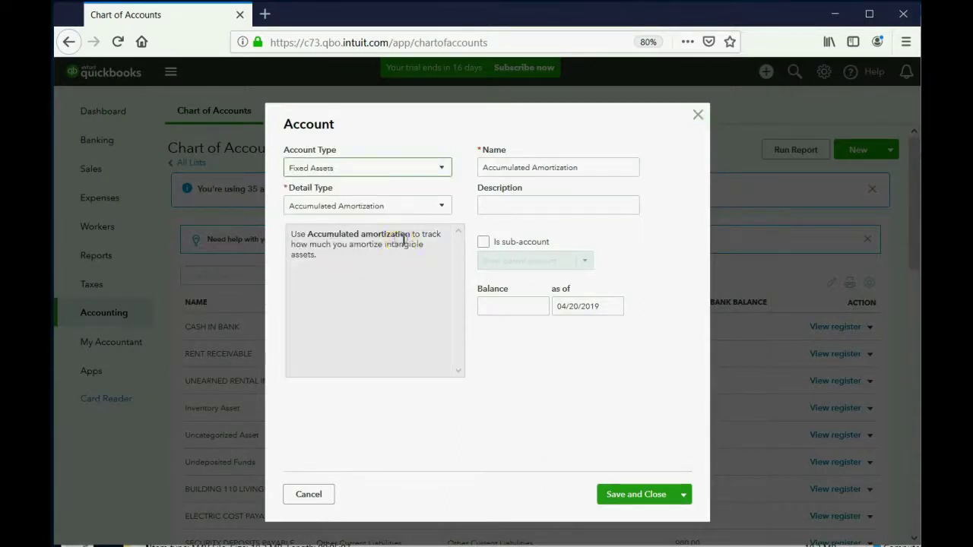
click(444, 206)
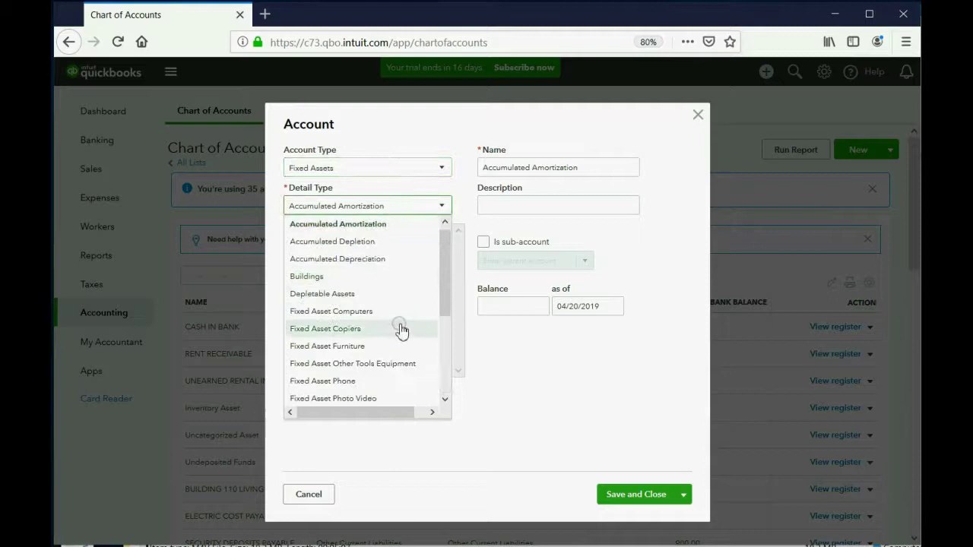
scroll(401, 330, down, 5)
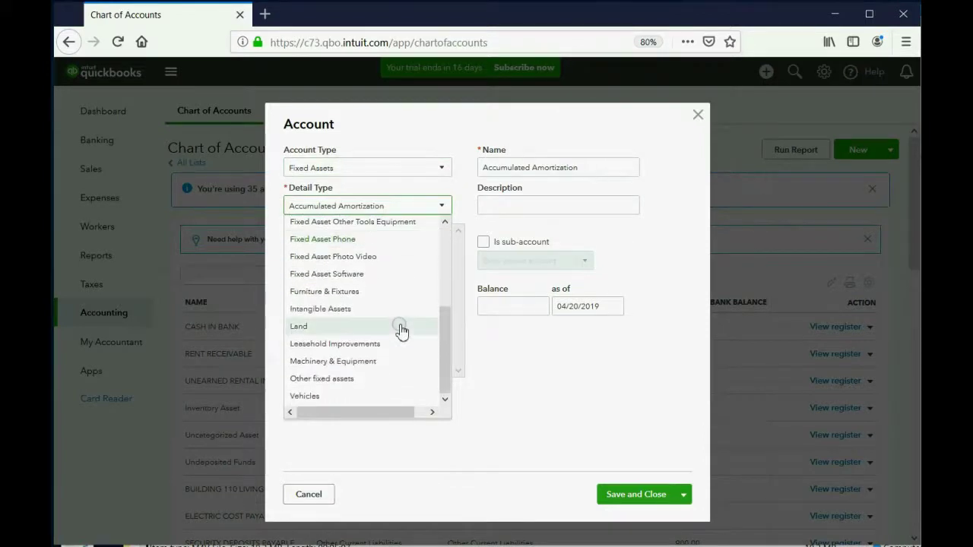
click(386, 343)
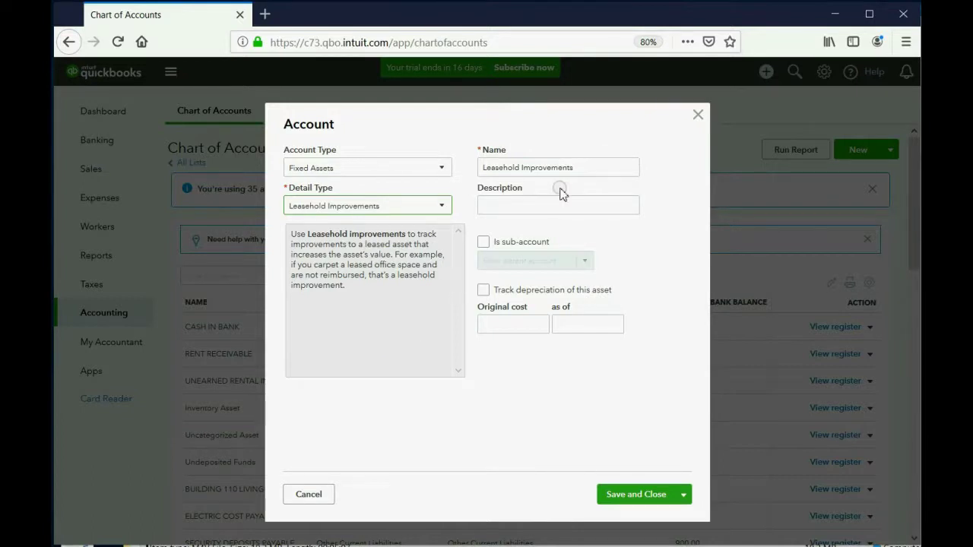
drag(581, 166, 481, 166)
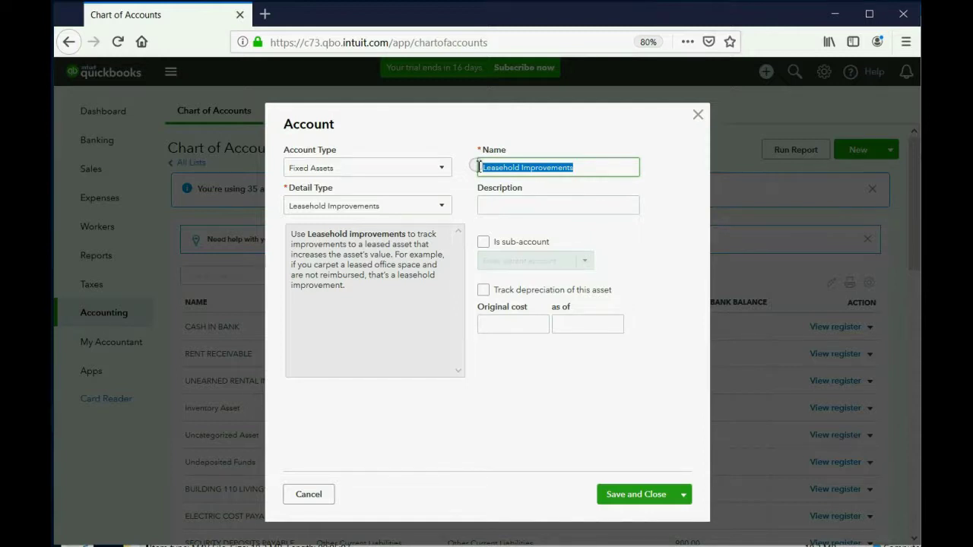
text(1110)
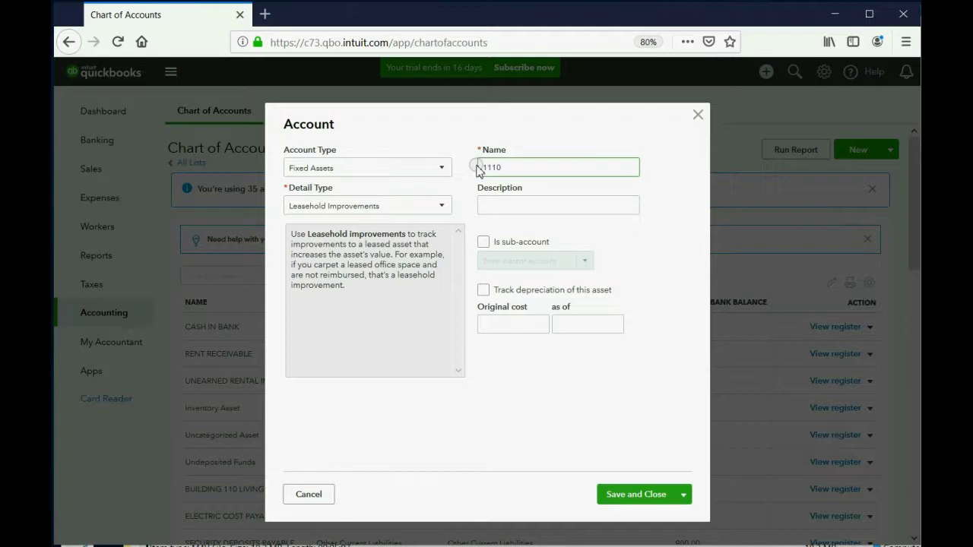
text( LIVINGSTON -)
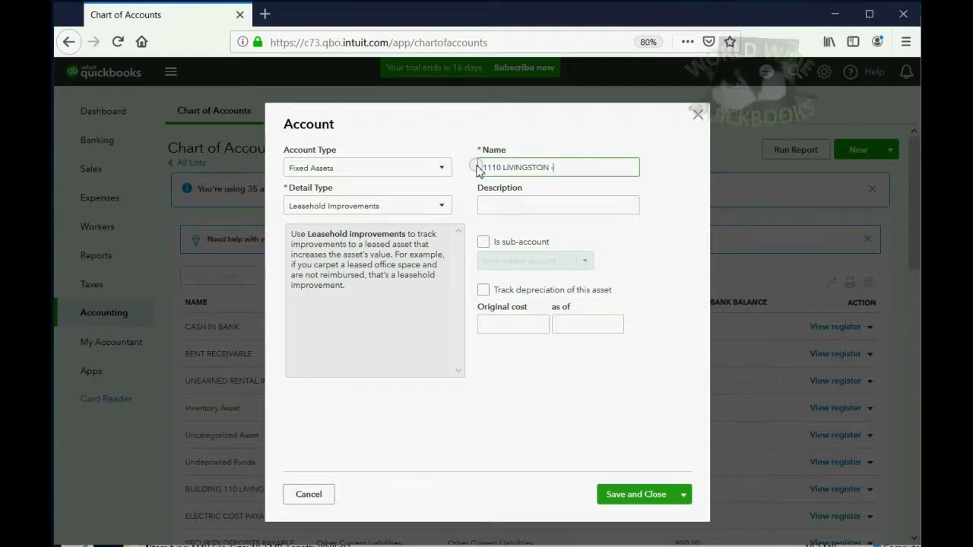
text( RENOVATIONS)
click(622, 495)
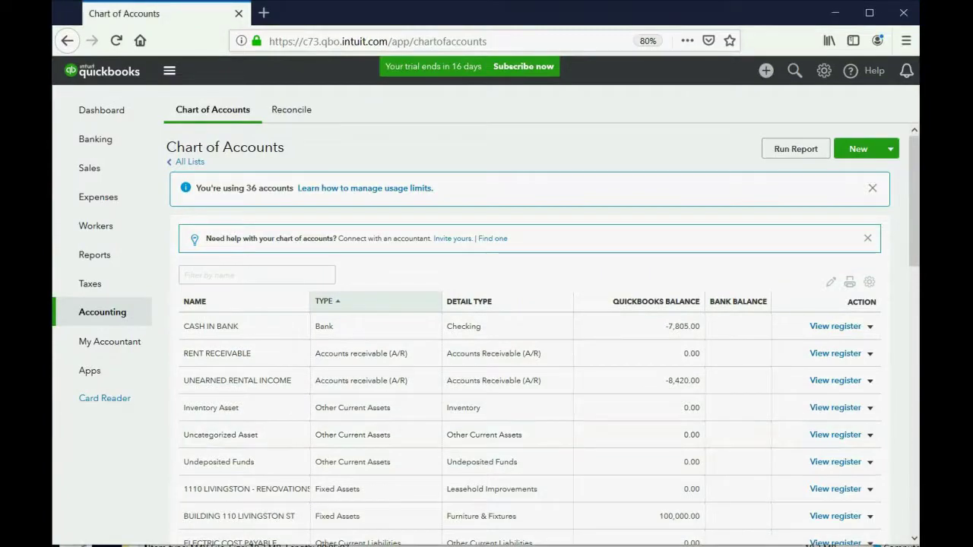
- Return to the slide show and reveal the June 10 example of paying a handyman $5,000 for a room
key(alt+Tab)
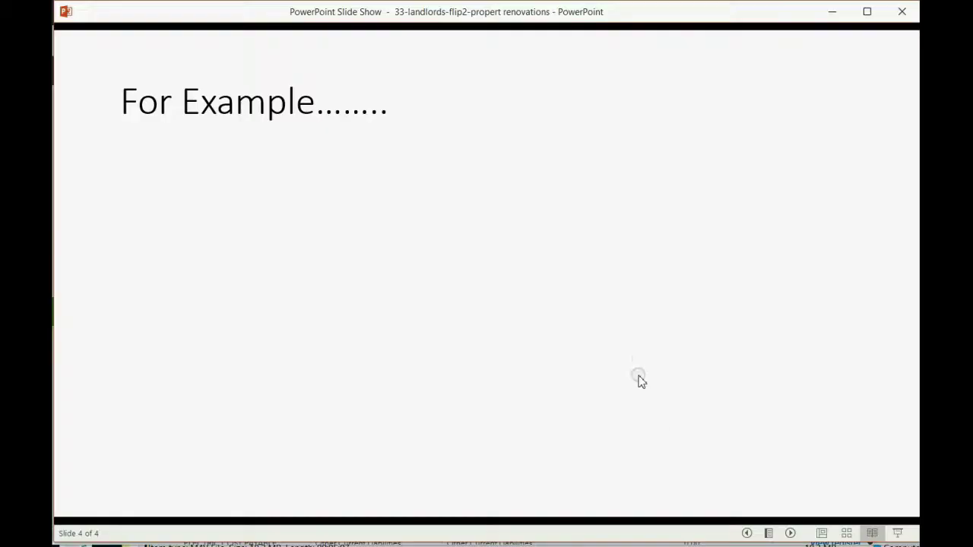
click(639, 361)
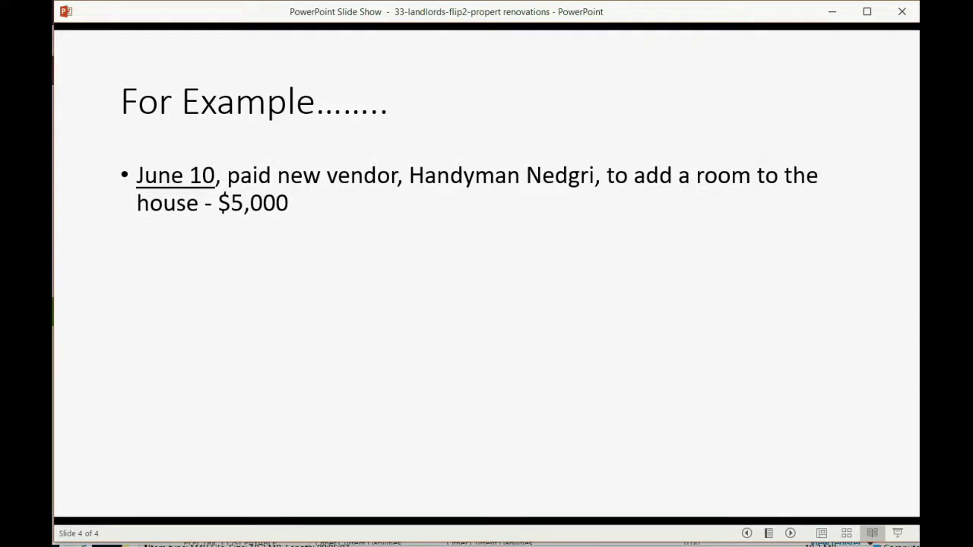
click(391, 270)
- Back in QuickBooks, start a new check dated 06/10/2019
key(alt+Tab)
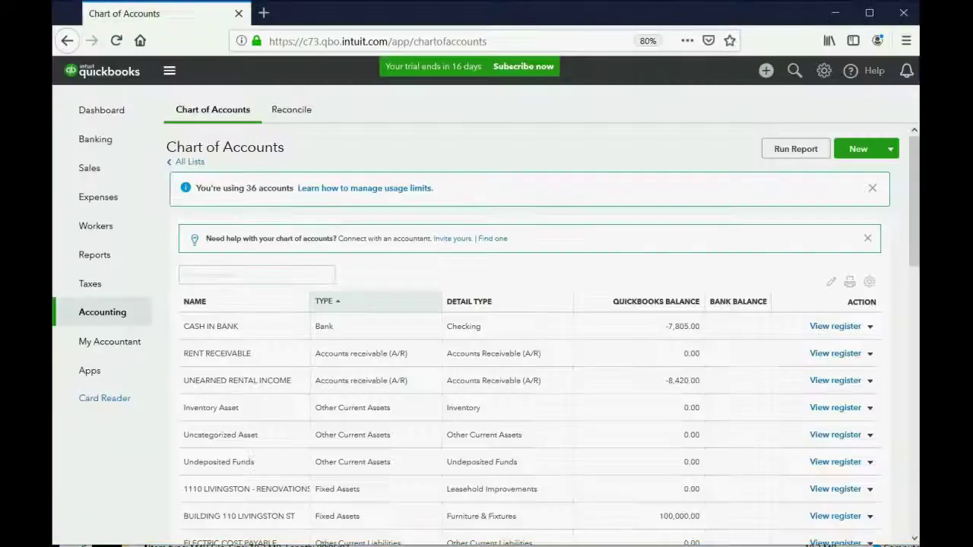
click(311, 408)
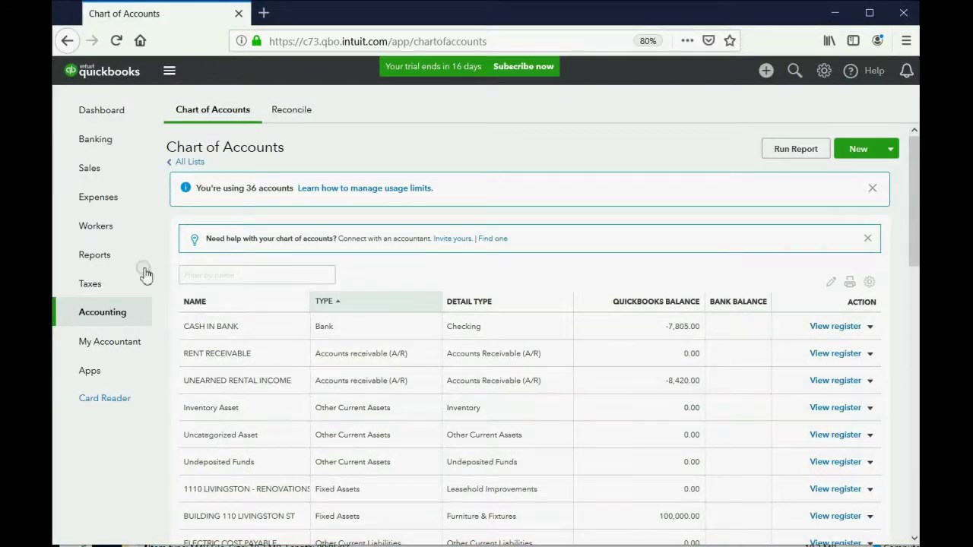
click(102, 199)
click(766, 72)
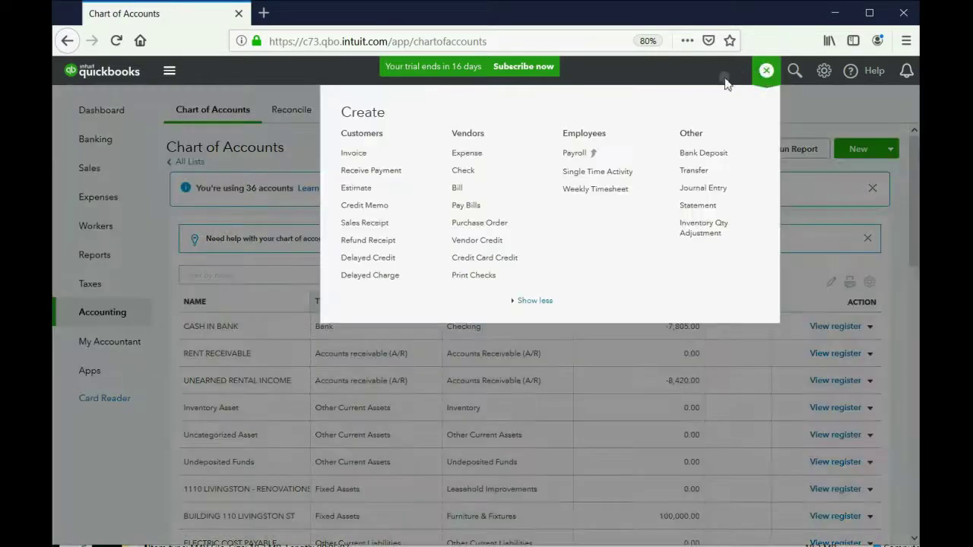
click(472, 175)
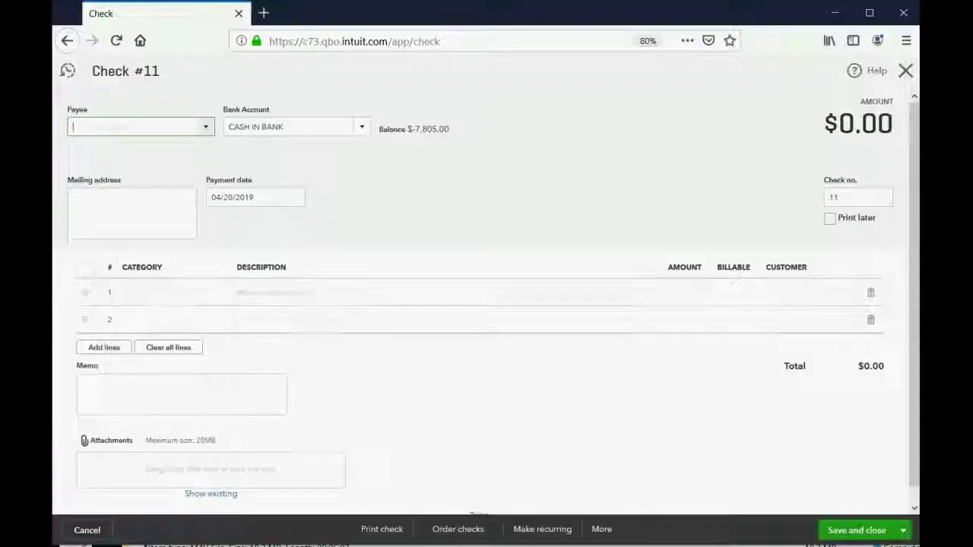
click(295, 198)
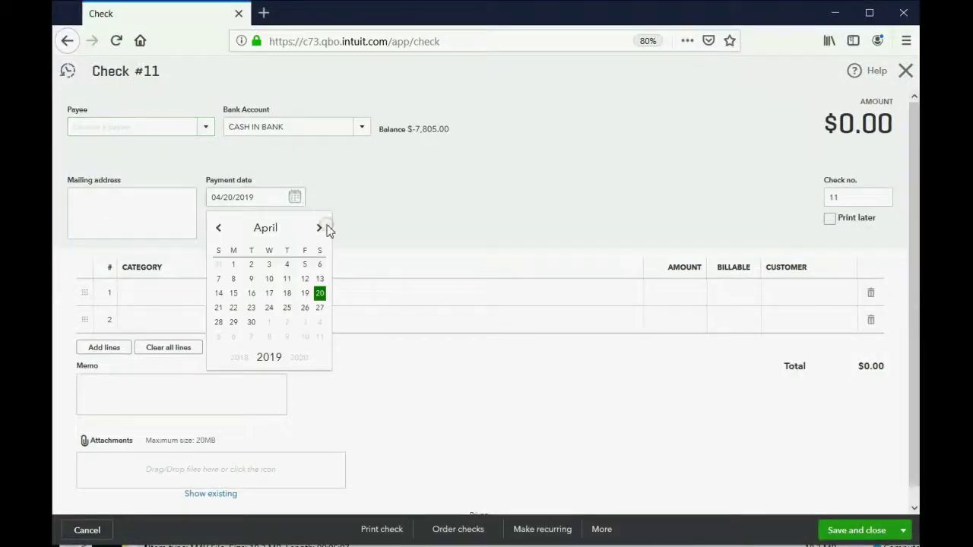
click(324, 228)
click(324, 228)
click(323, 228)
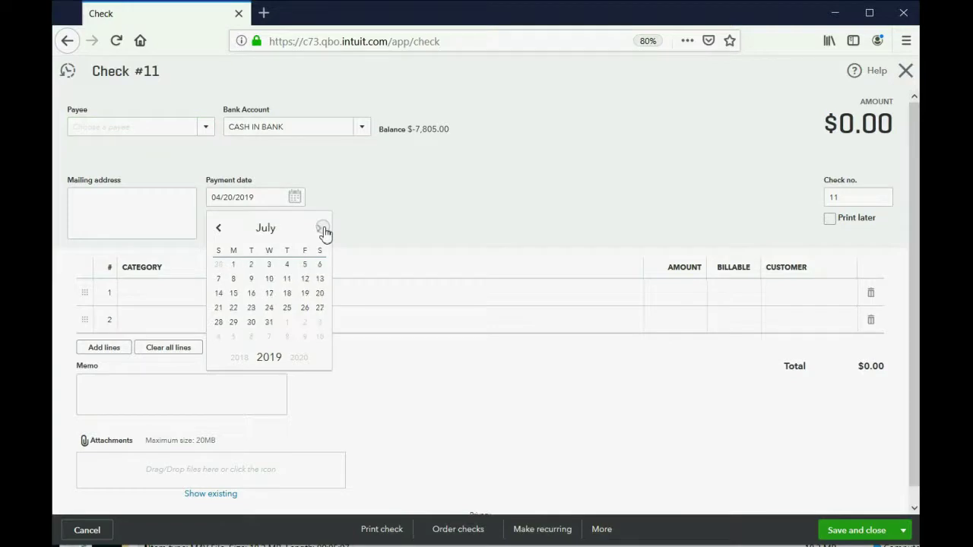
click(221, 229)
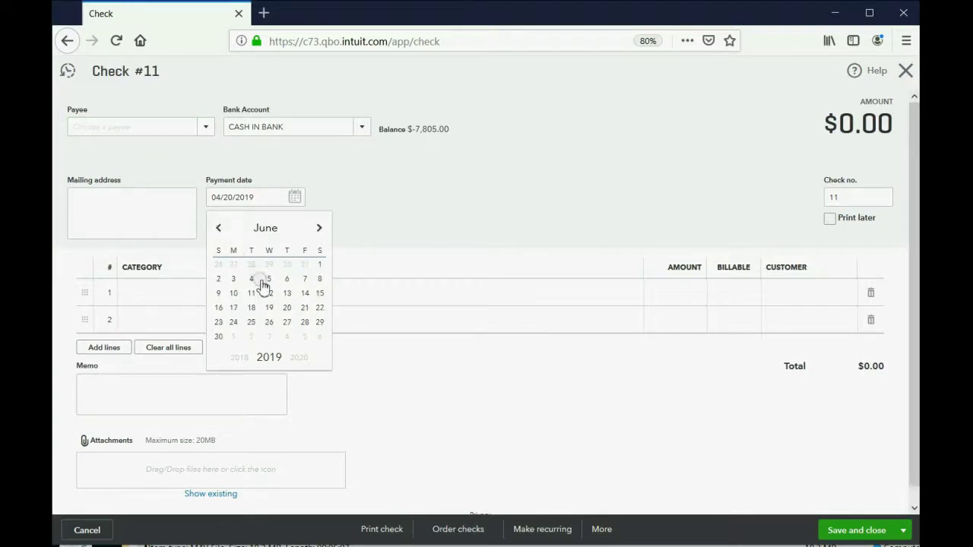
click(234, 293)
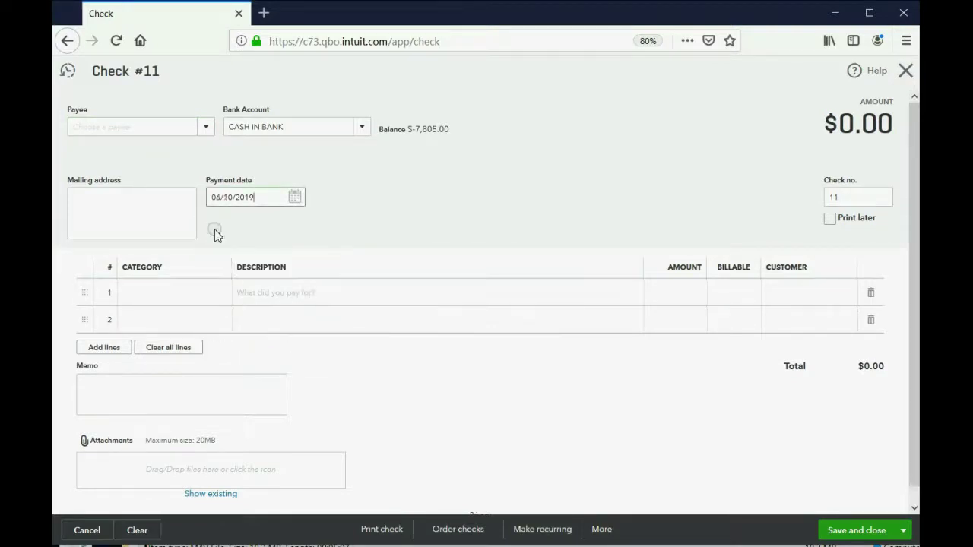
- Add a new vendor, HANDYMAN NEDGRI, as the check's payee
click(205, 128)
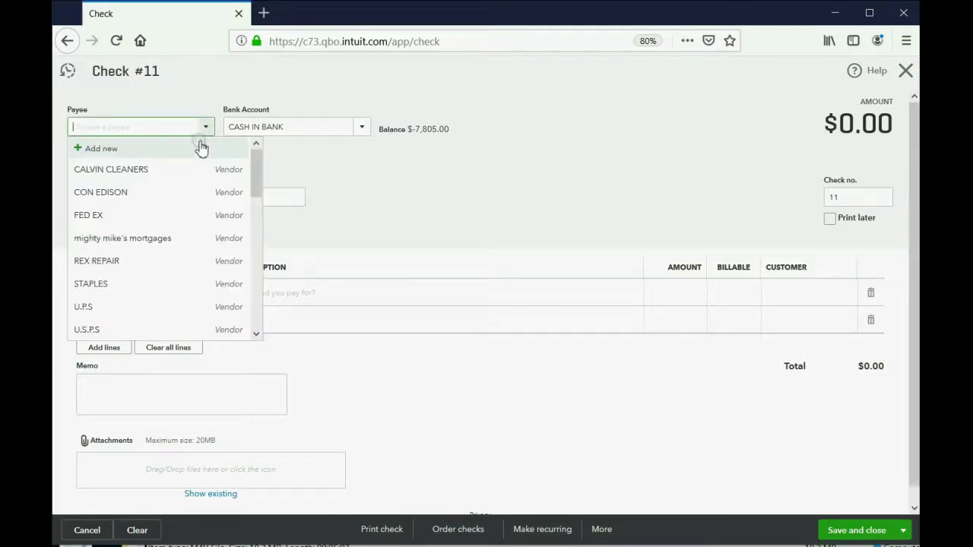
click(108, 149)
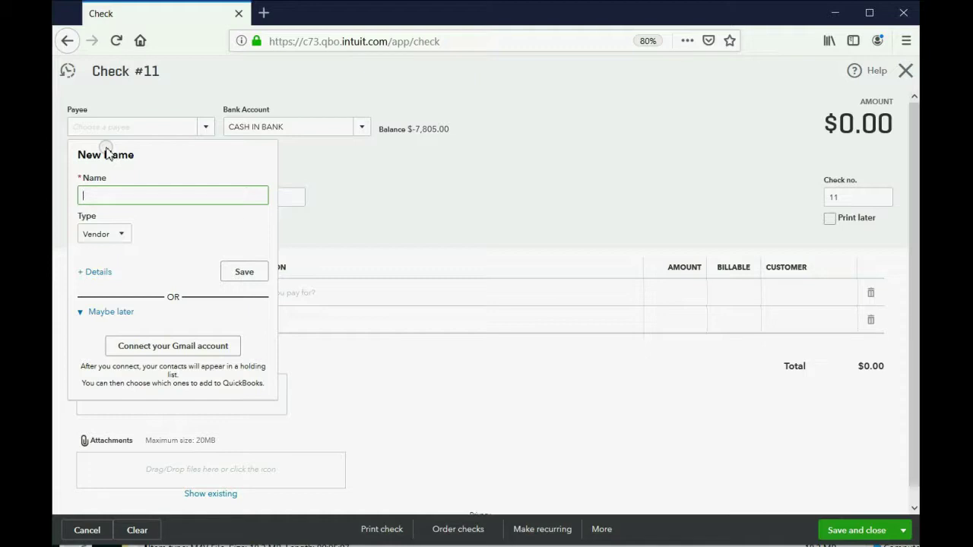
text(HANDYMAN NEDGRI)
click(242, 277)
- Charge line 1 to 1110 LIVINGSTON - RENOVATIONS for 5,000.00
click(190, 293)
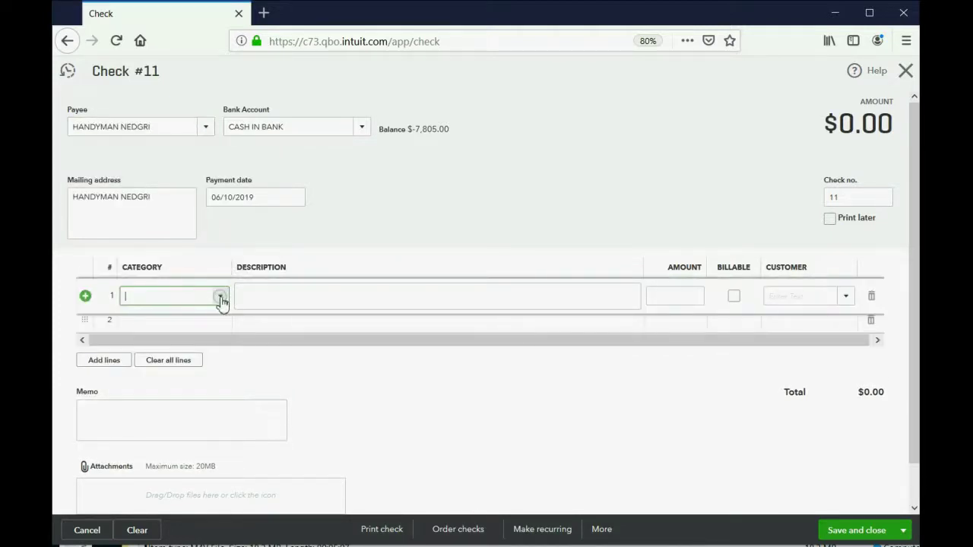
click(220, 298)
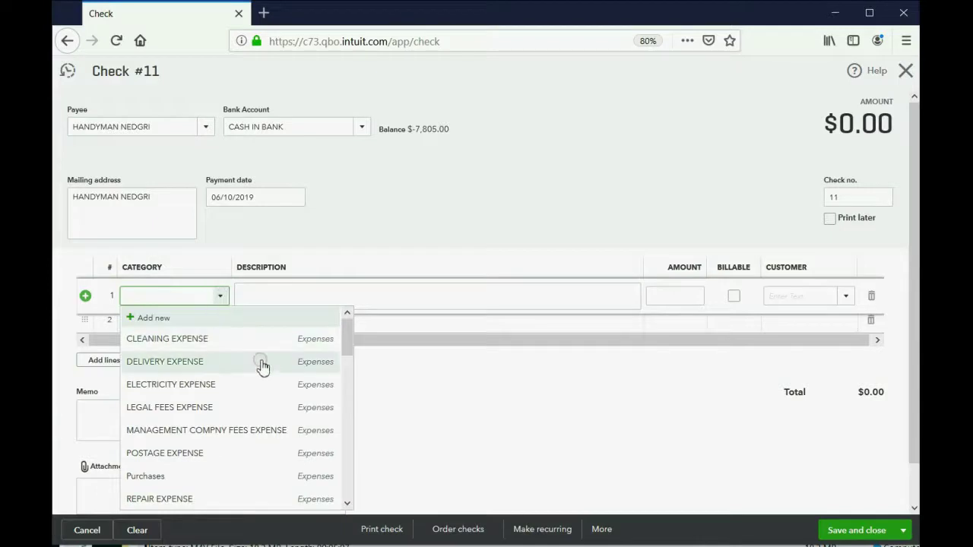
scroll(260, 367, down, 3)
scroll(260, 367, down, 2)
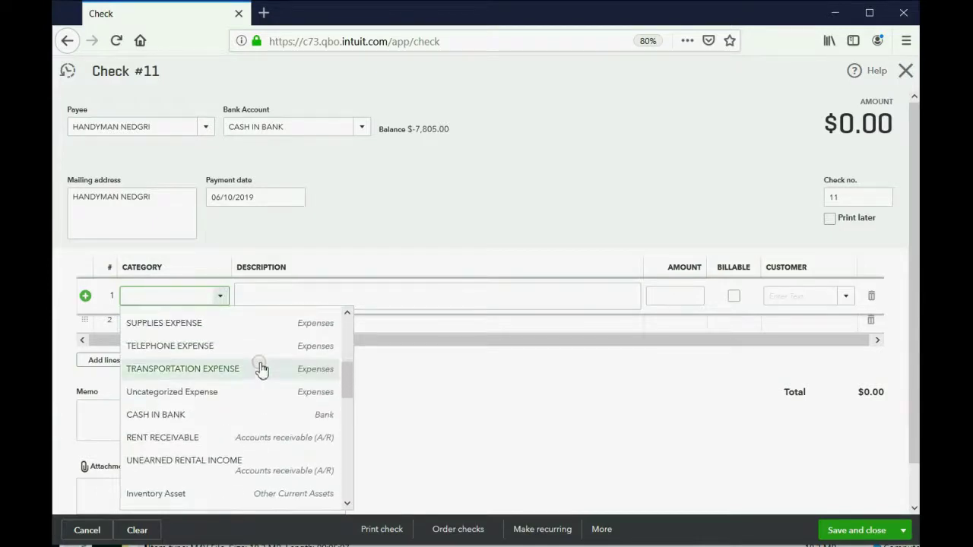
scroll(260, 368, up, 5)
scroll(260, 367, down, 6)
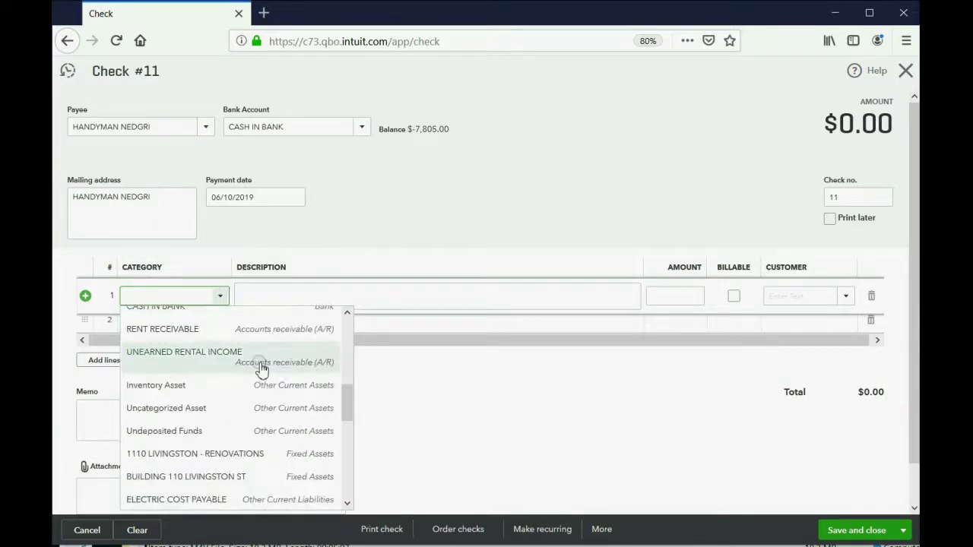
scroll(260, 367, down, 1)
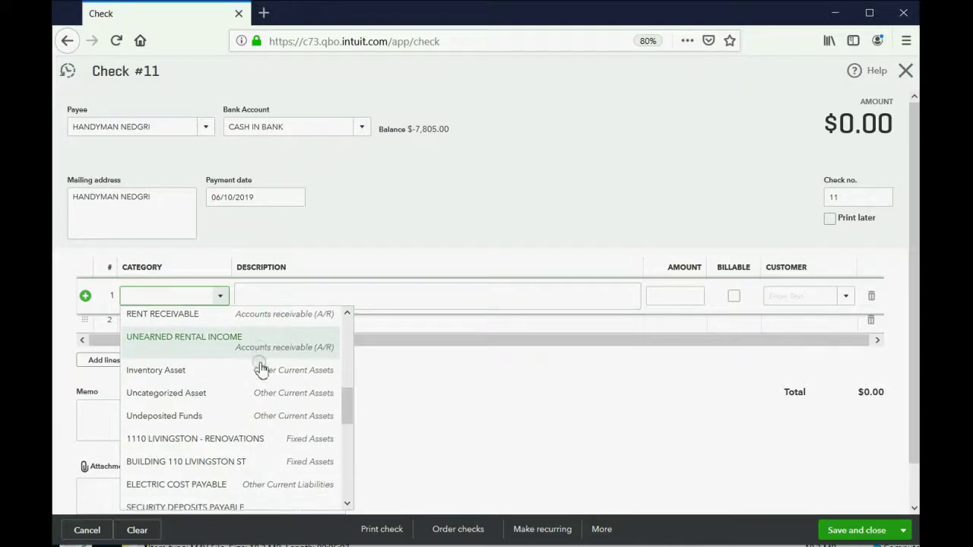
click(275, 426)
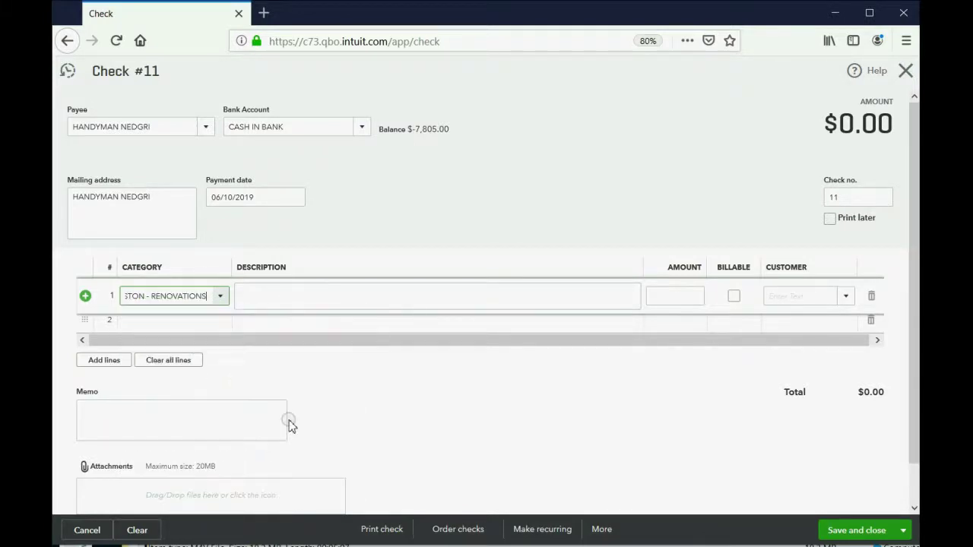
click(686, 297)
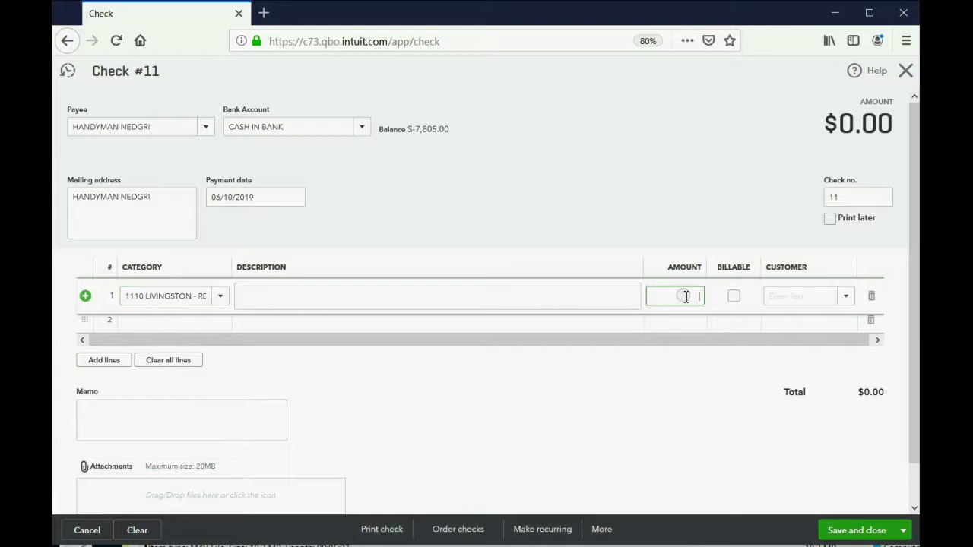
text(50)
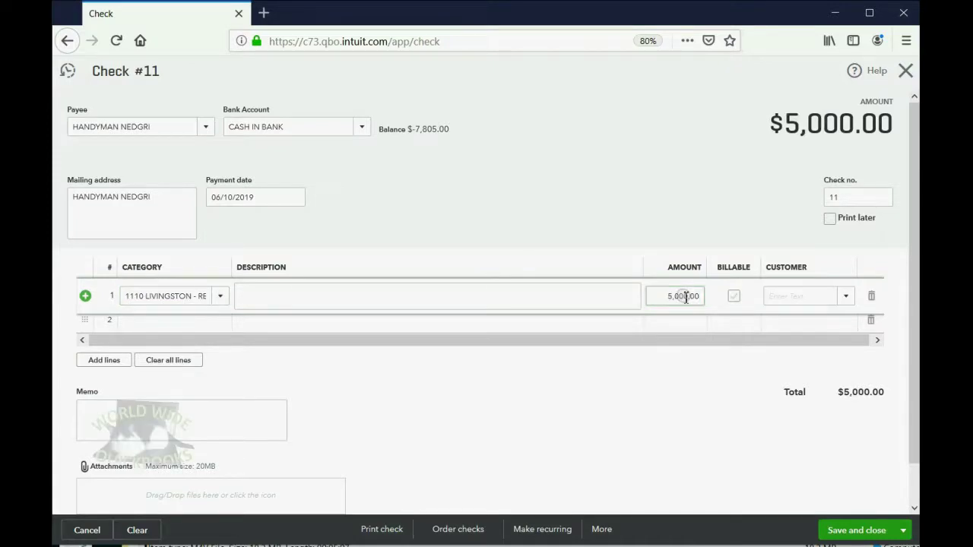
- Save check 11 and open the Trial Balance report
click(848, 532)
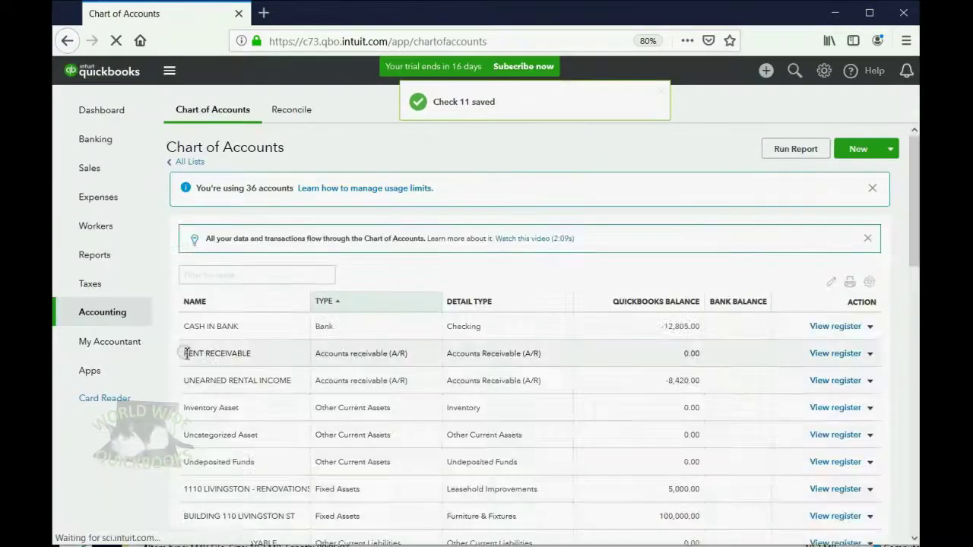
click(99, 255)
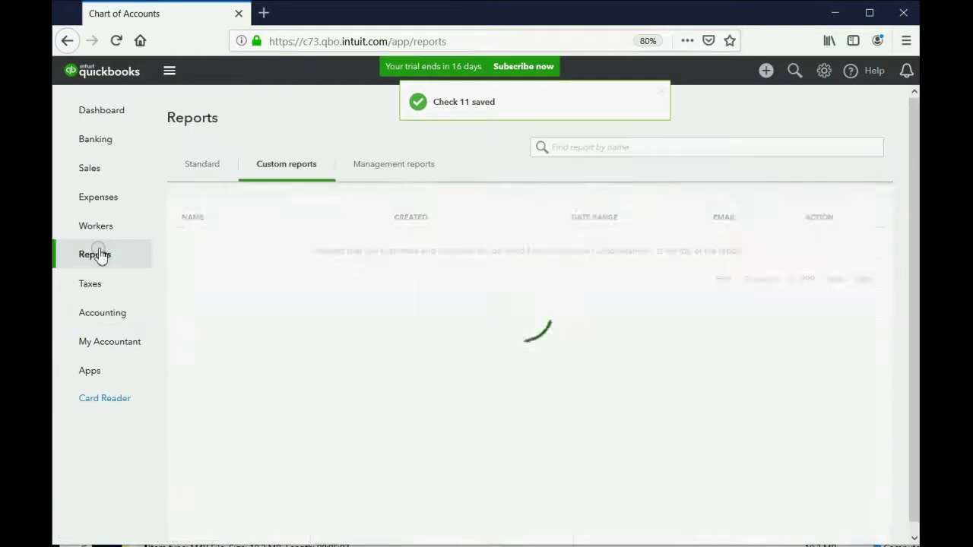
click(213, 454)
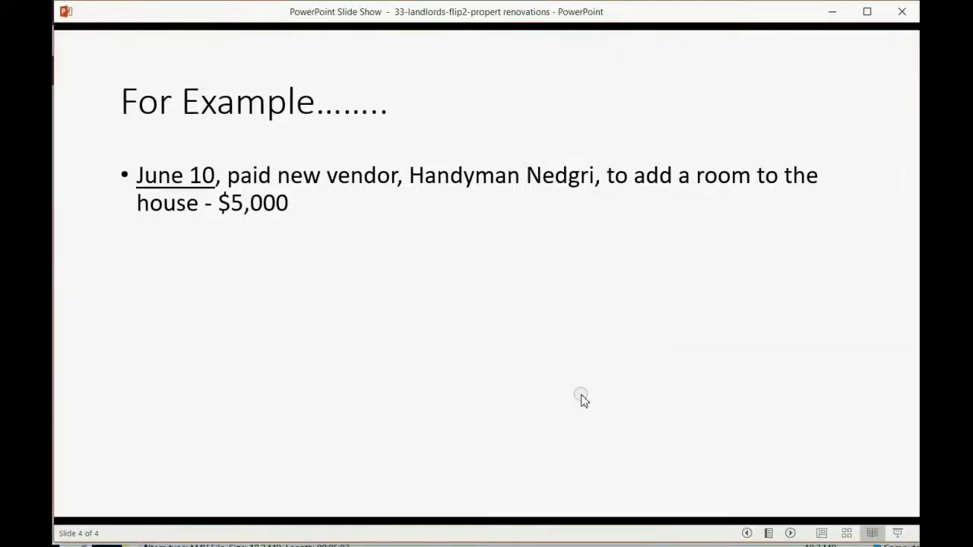
- Reveal the June 22 example: paying Con Edison $4,000 to re-wire the electrical system
click(582, 399)
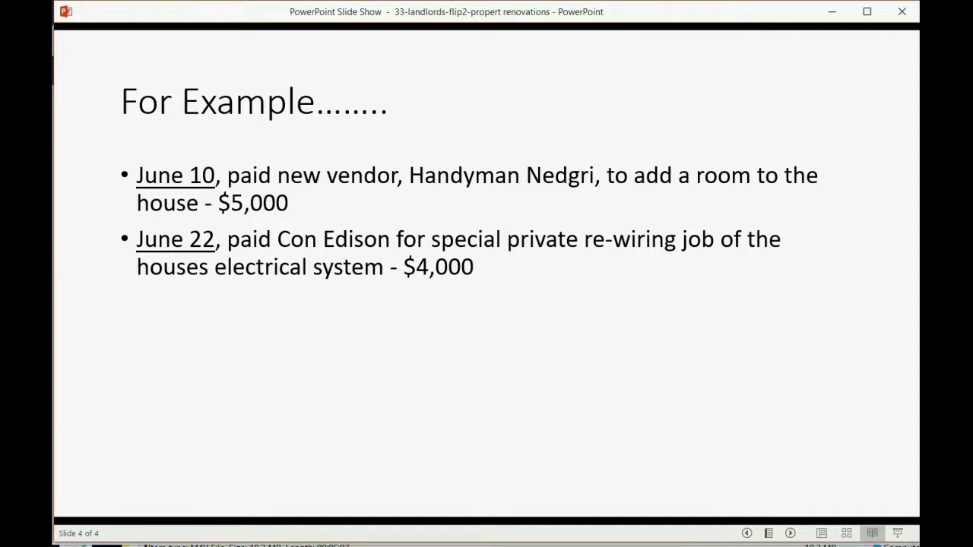
- Start a new check dated June 22 to CON EDISON, prefilled from its last check
key(alt+Tab)
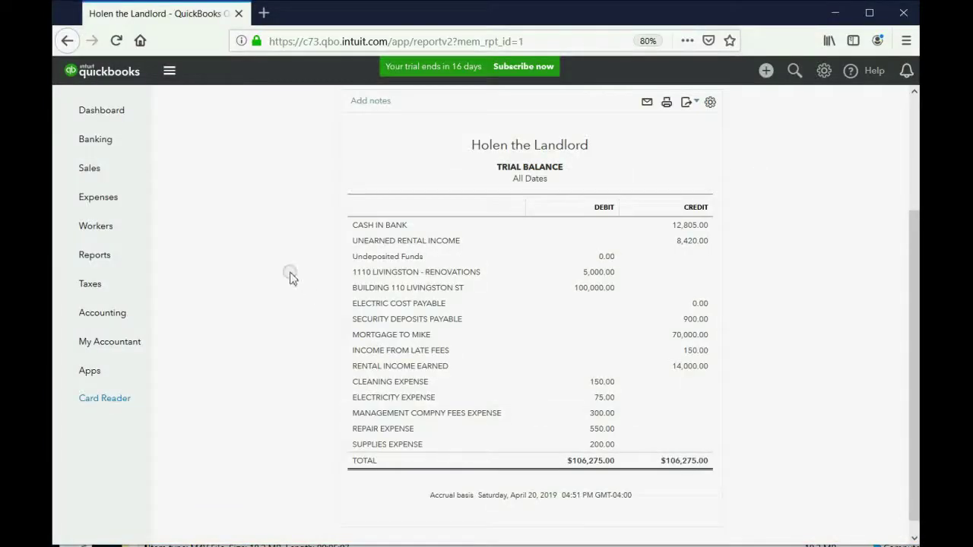
click(766, 71)
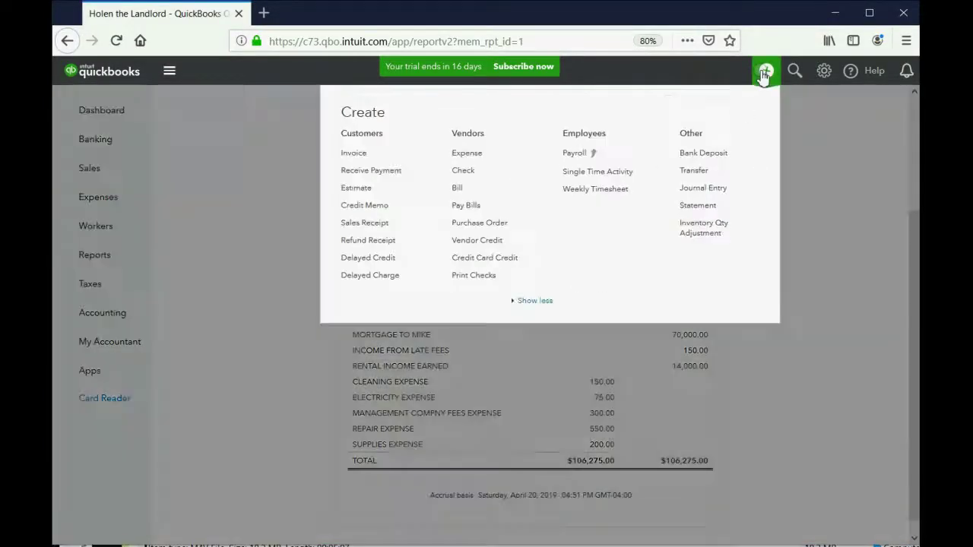
click(463, 172)
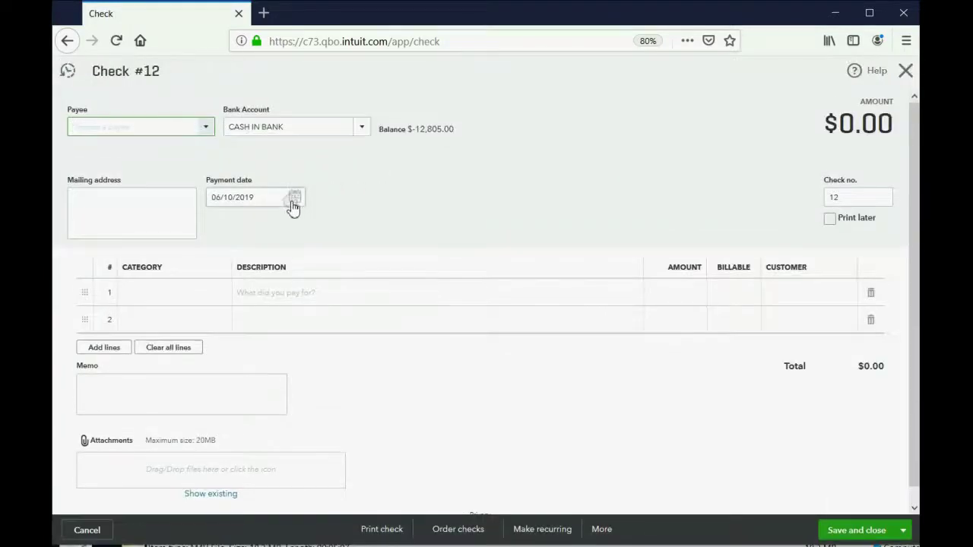
click(296, 202)
click(320, 310)
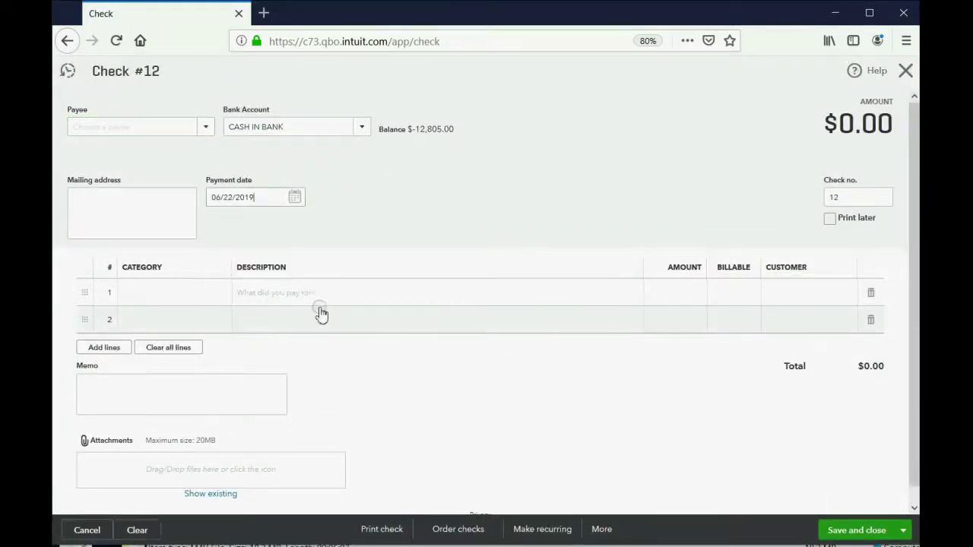
click(206, 127)
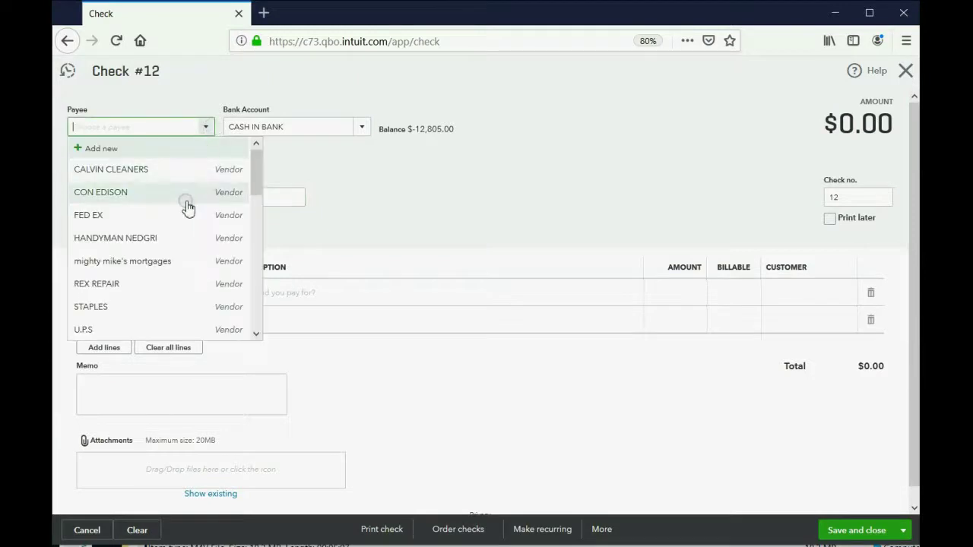
click(184, 200)
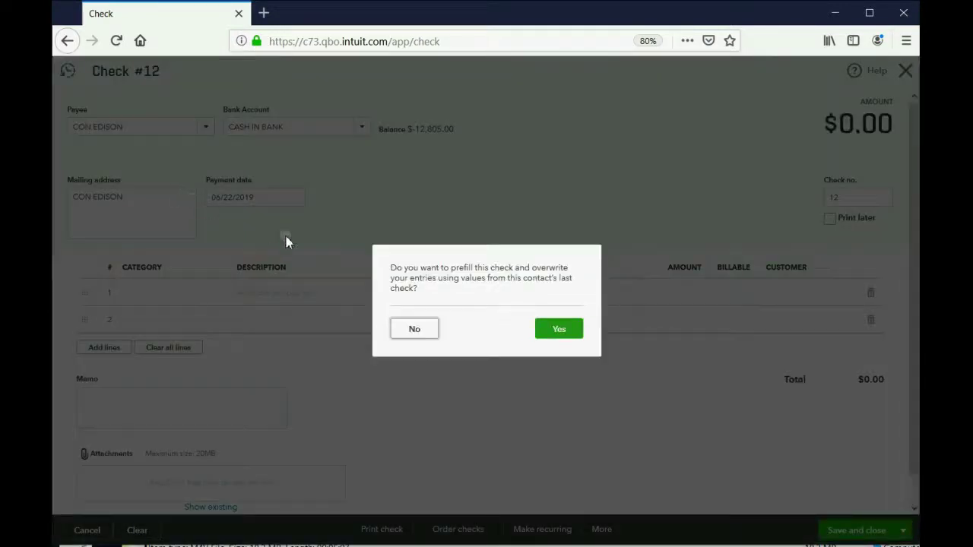
click(555, 335)
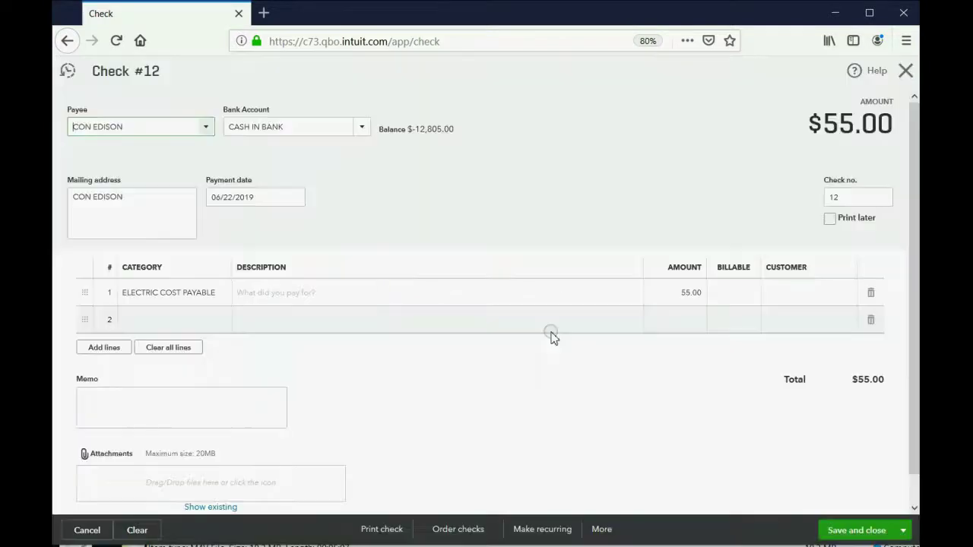
- Post line 1 to 1110 LIVINGSTON - RENOVATIONS for 4,000 and save the check
click(197, 301)
click(222, 298)
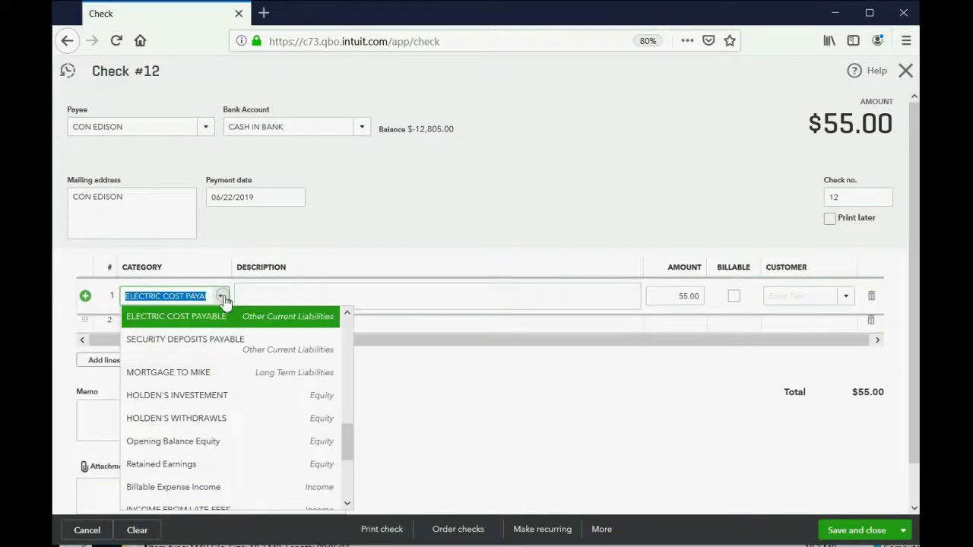
scroll(257, 384, down, 5)
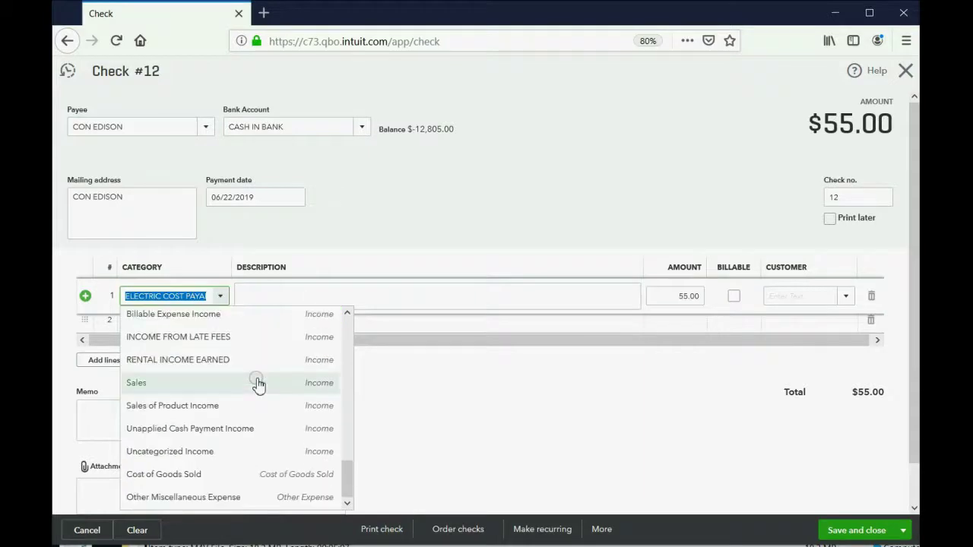
scroll(259, 384, up, 4)
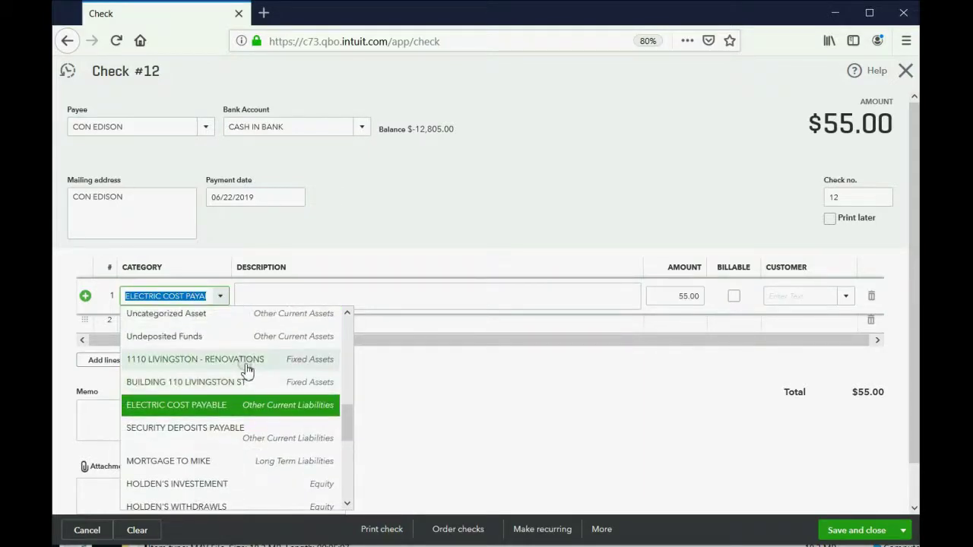
click(244, 361)
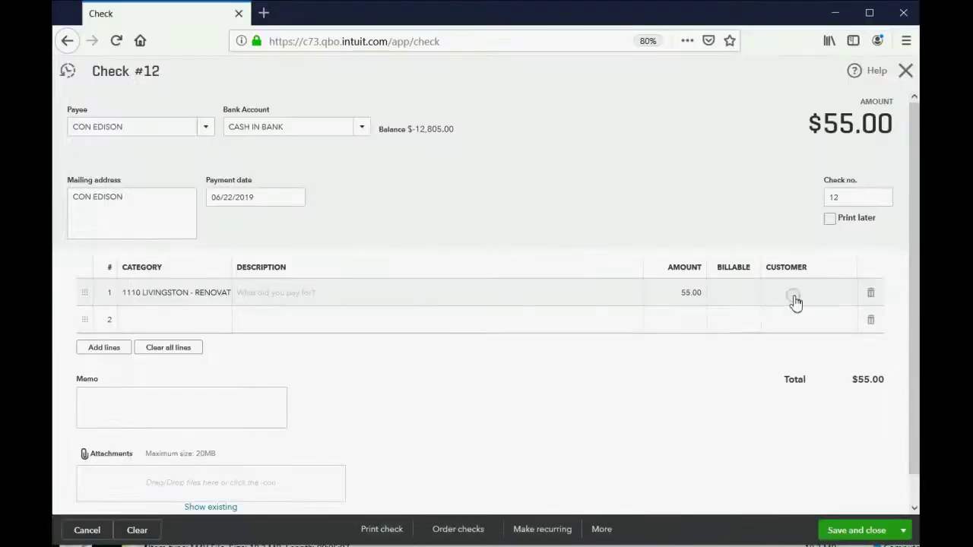
click(679, 292)
text(4)
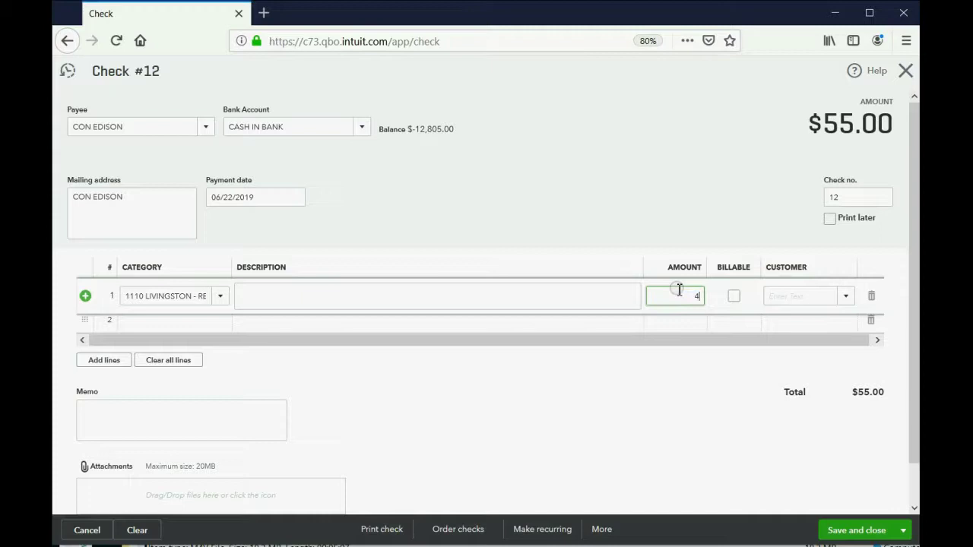
text(,000)
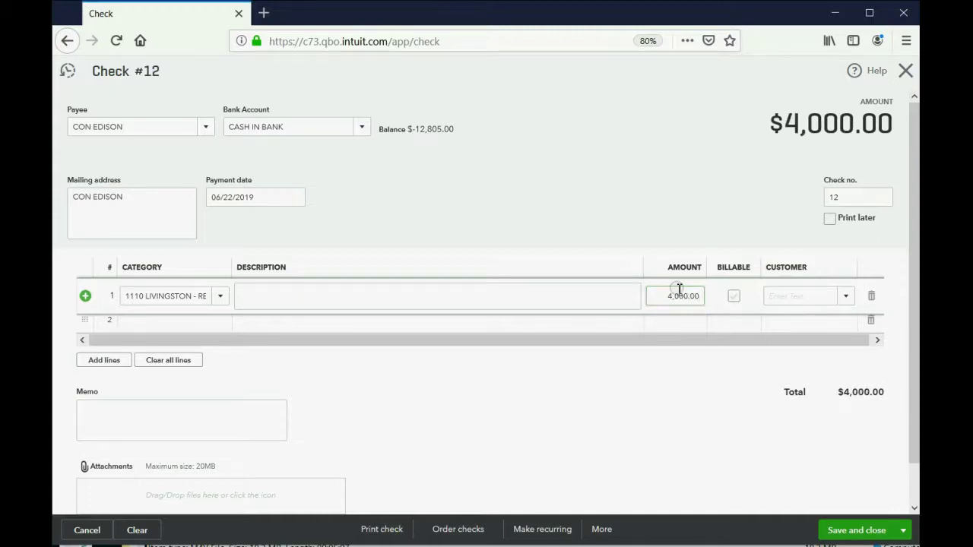
click(809, 446)
click(852, 531)
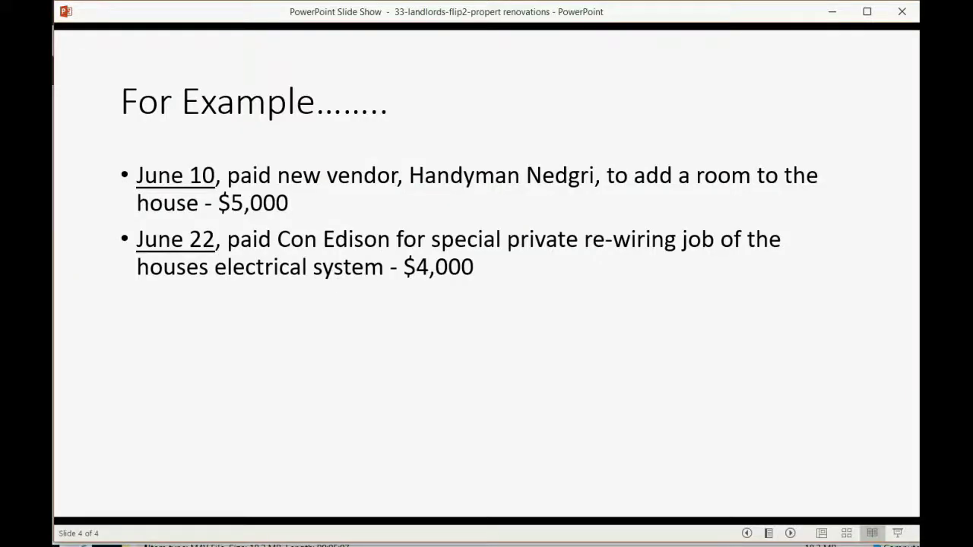
- Reveal the June 28 example: paying Rex Repair shop $6,000 to re-do the roof
key(space)
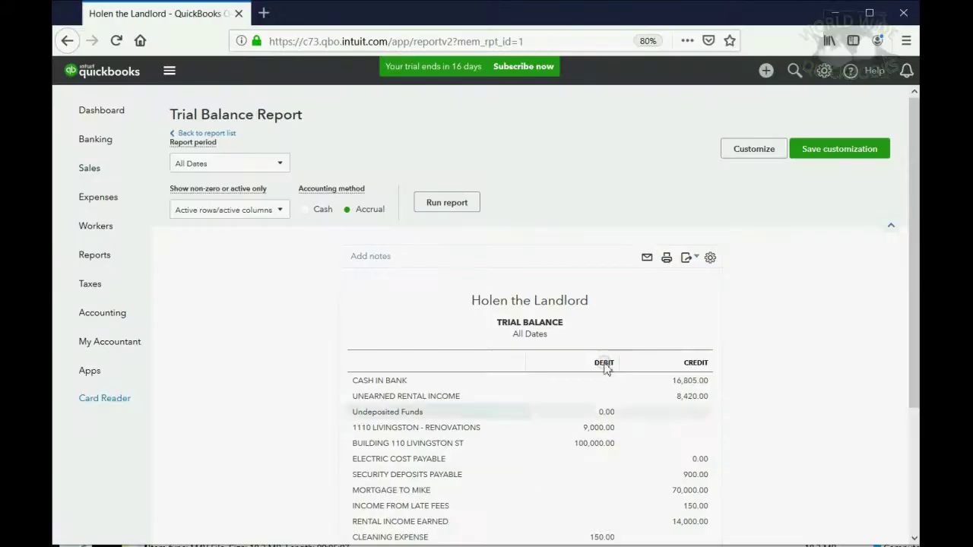
- Start a new check to REX REPAIR dated 06/28/2019
click(766, 71)
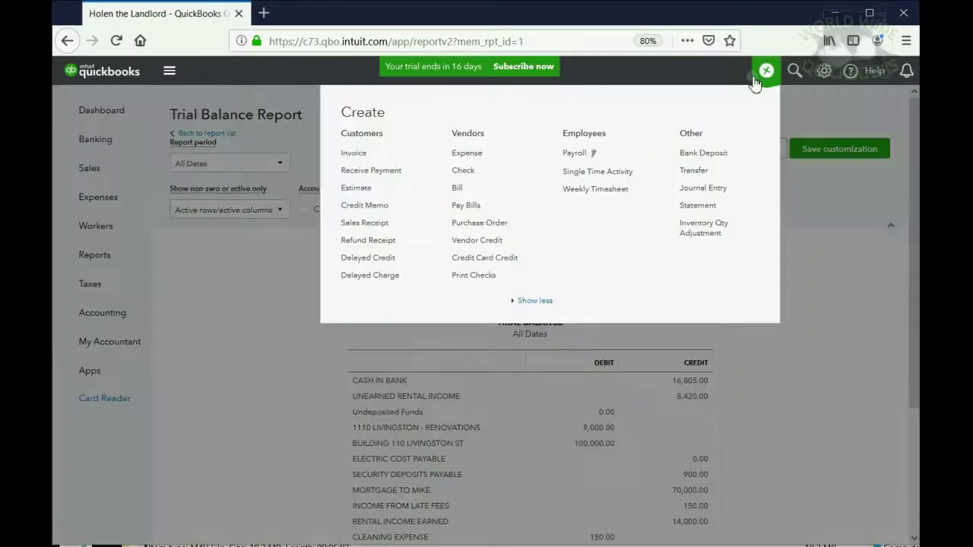
click(472, 172)
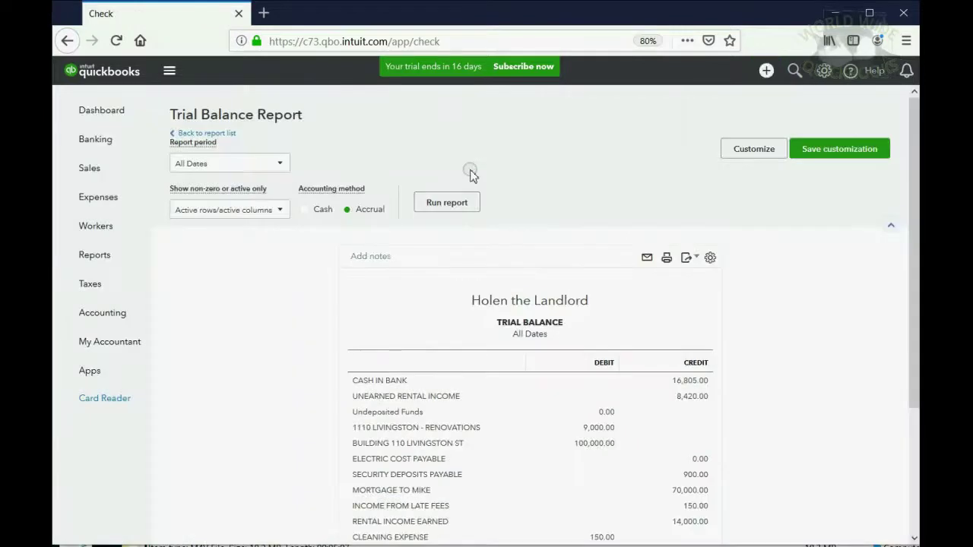
click(243, 156)
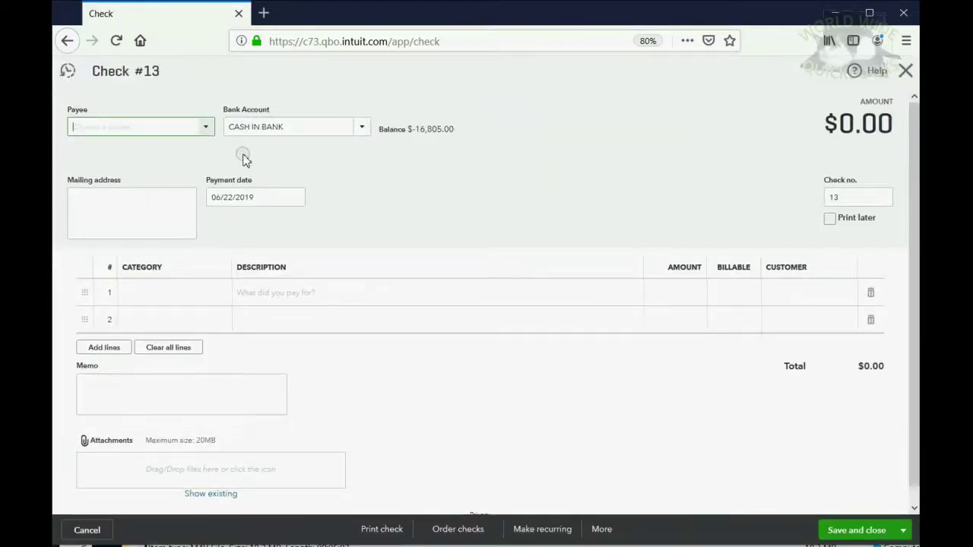
click(205, 127)
click(161, 285)
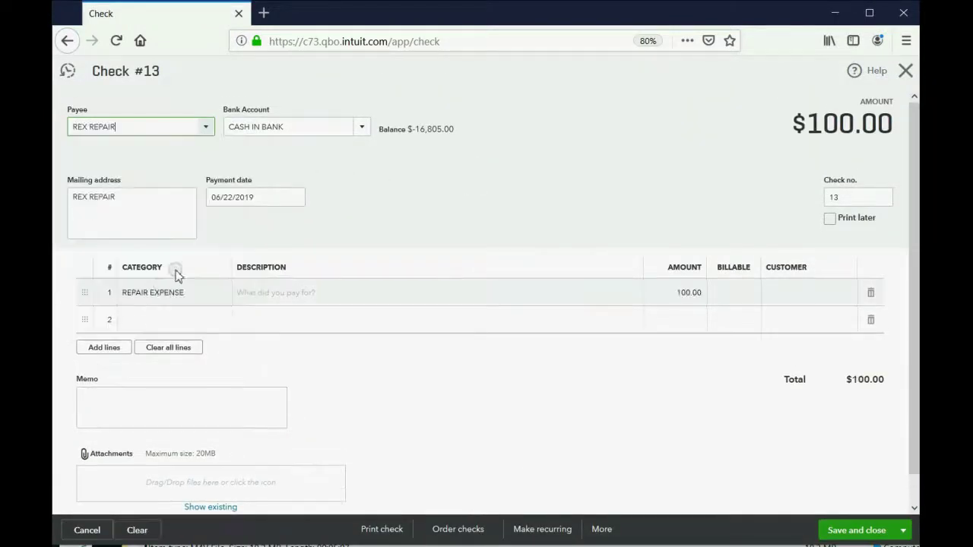
click(295, 199)
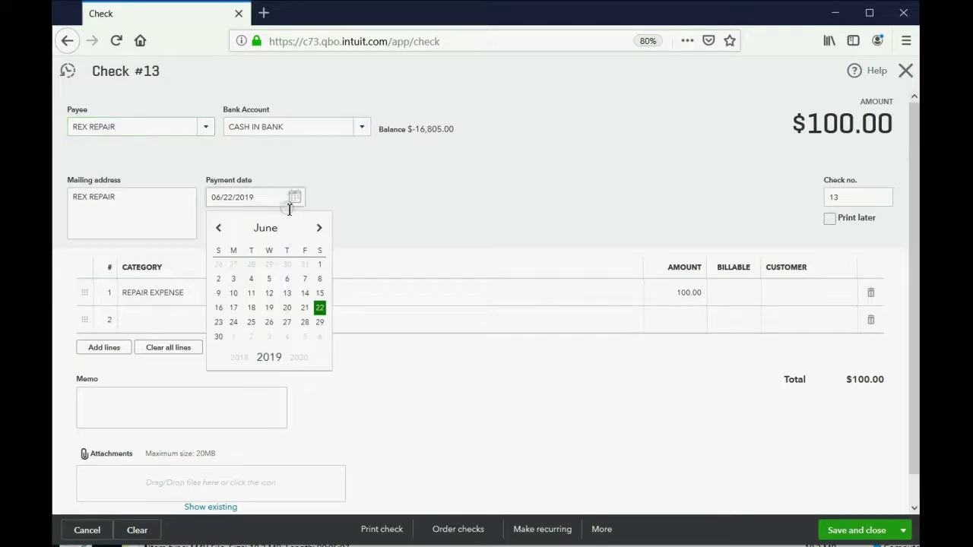
click(305, 323)
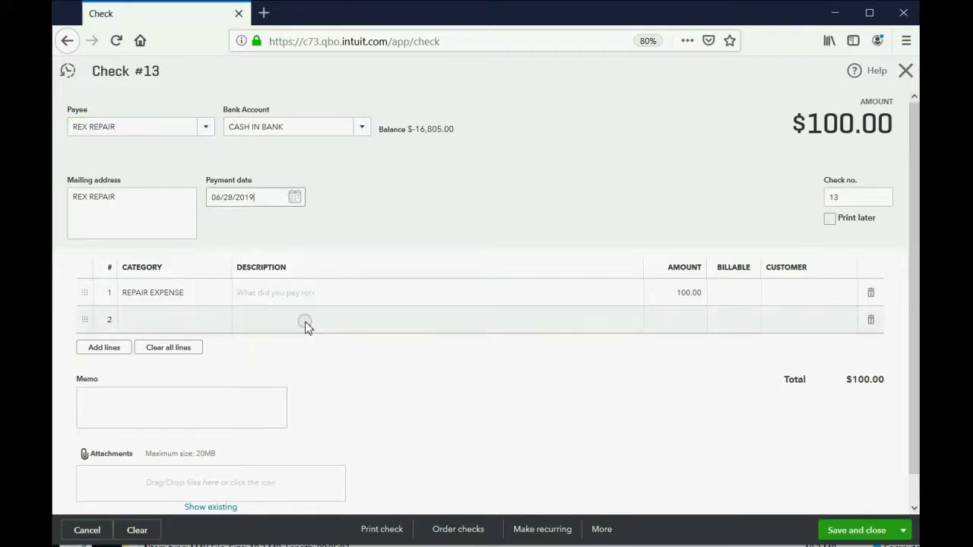
- Post line 1 to 1110 LIVINGSTON - RENOVATIONS for 6,000 and save the check
click(200, 296)
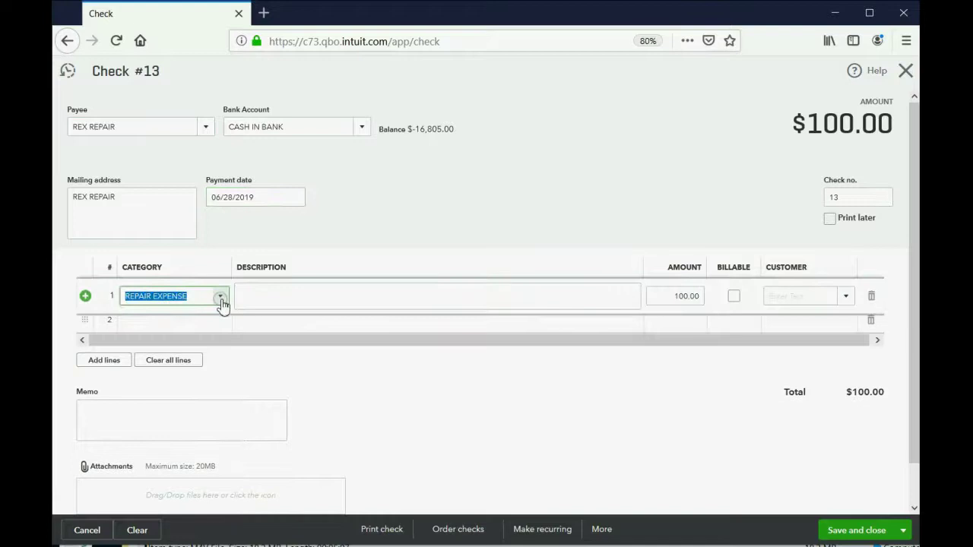
click(221, 296)
scroll(251, 396, down, 4)
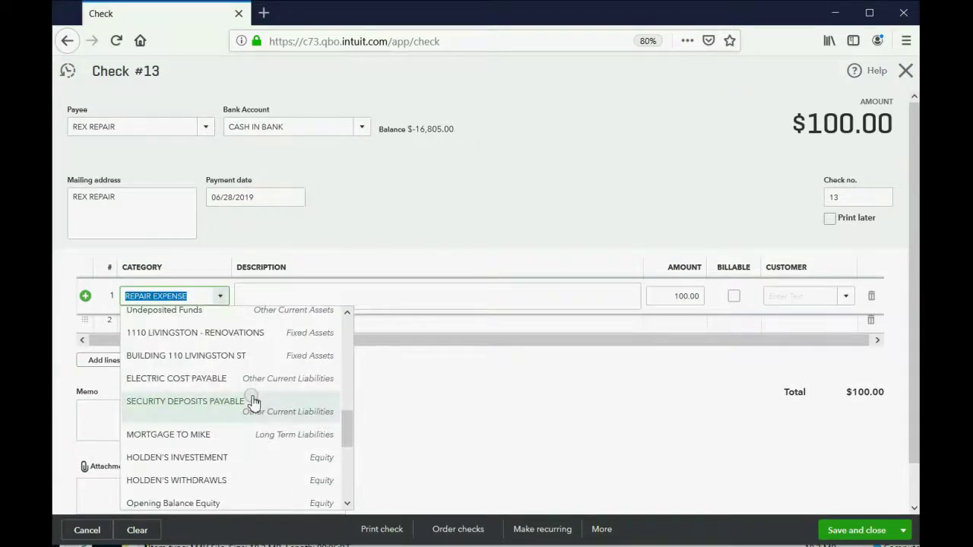
click(236, 340)
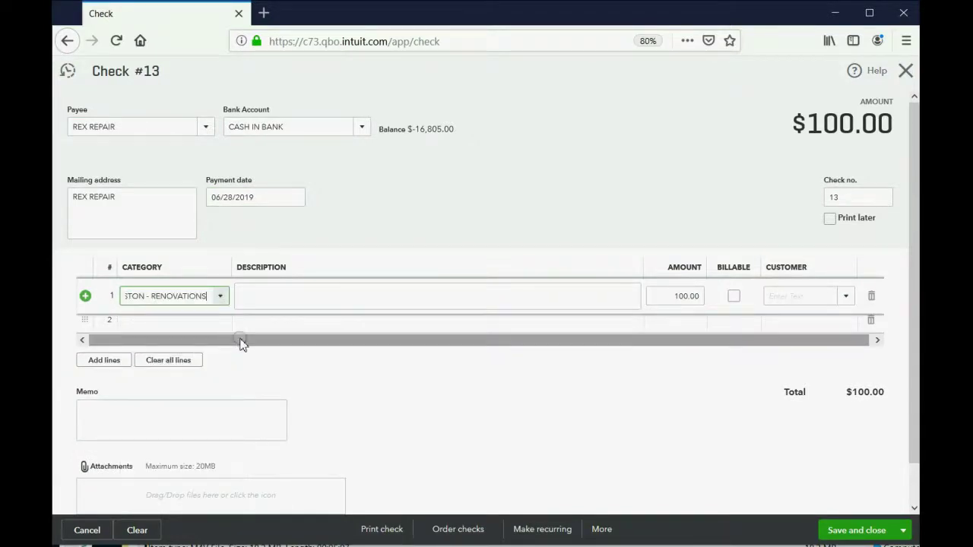
key(alt+Tab)
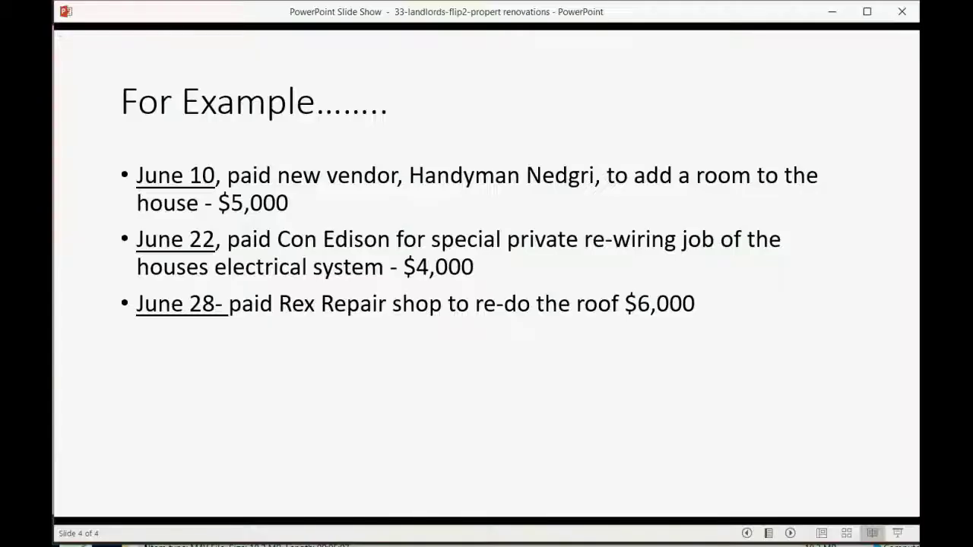
key(alt+Tab)
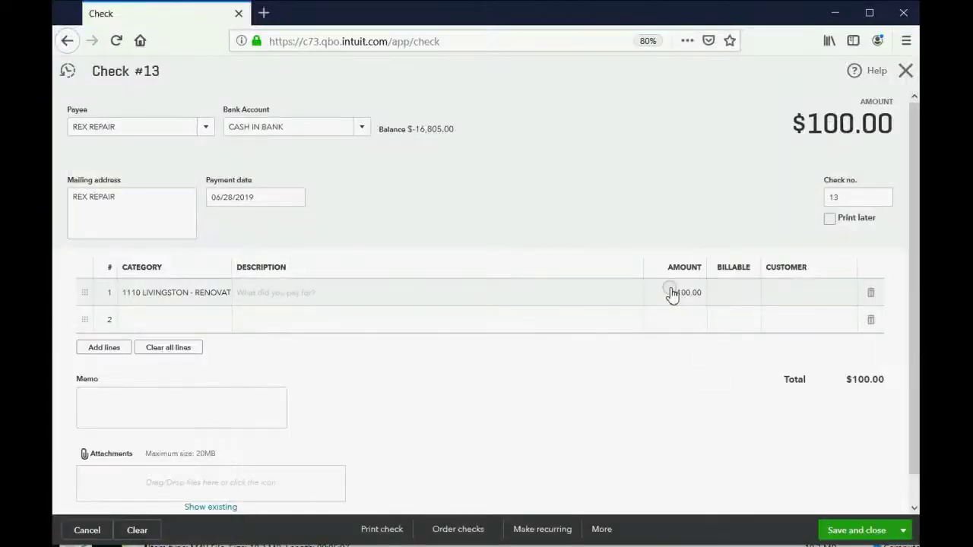
click(672, 292)
text(6,)
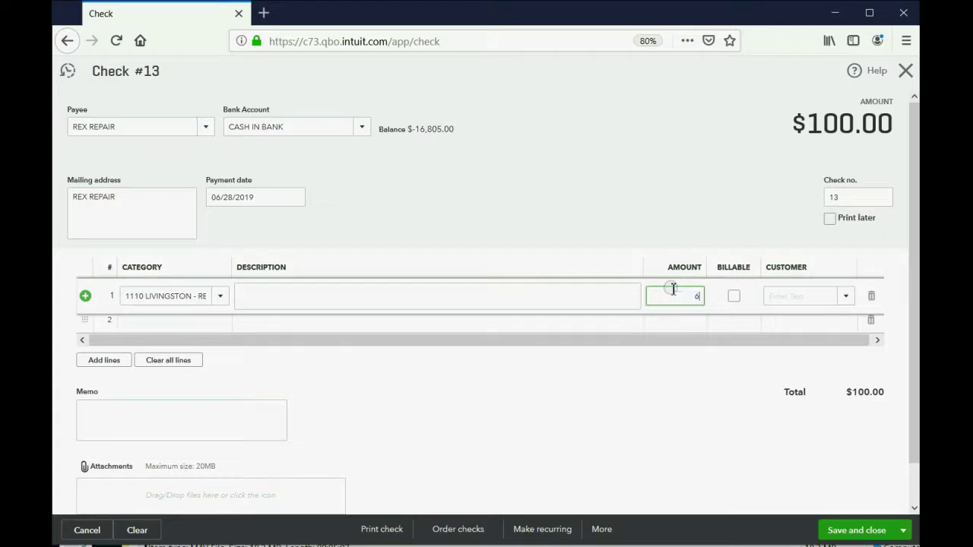
text(000)
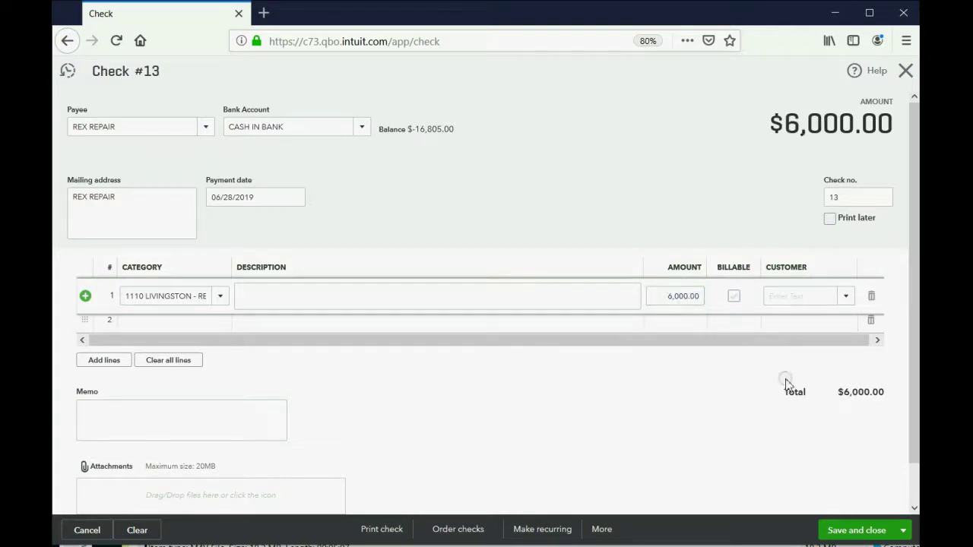
click(853, 533)
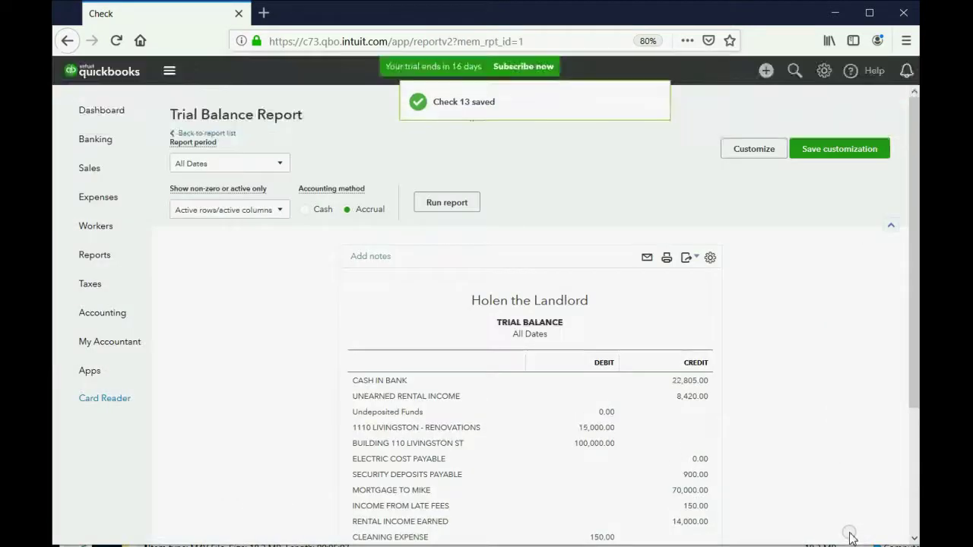
- Scroll the Trial Balance to show renovations at 15,000.00 and totals of $116,275.00 in both columns
scroll(795, 397, down, 2)
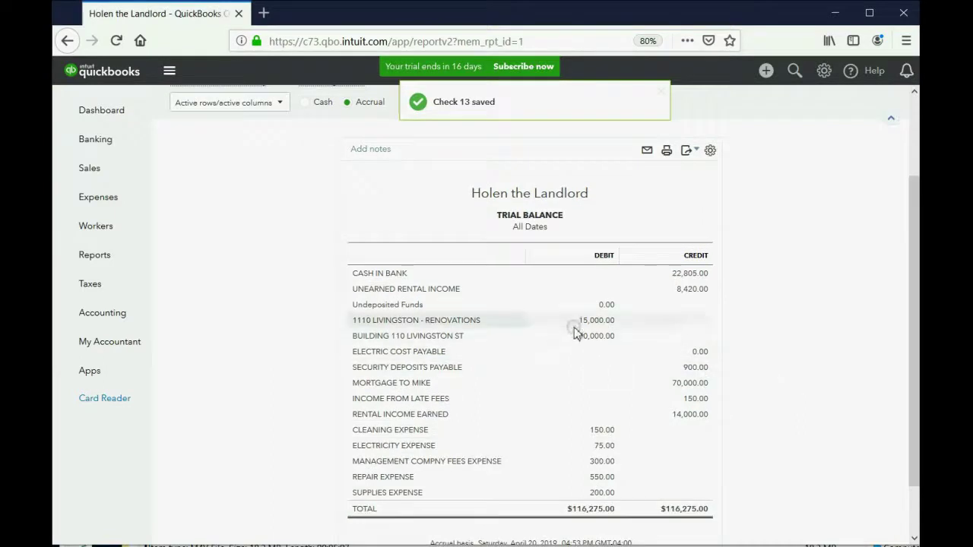